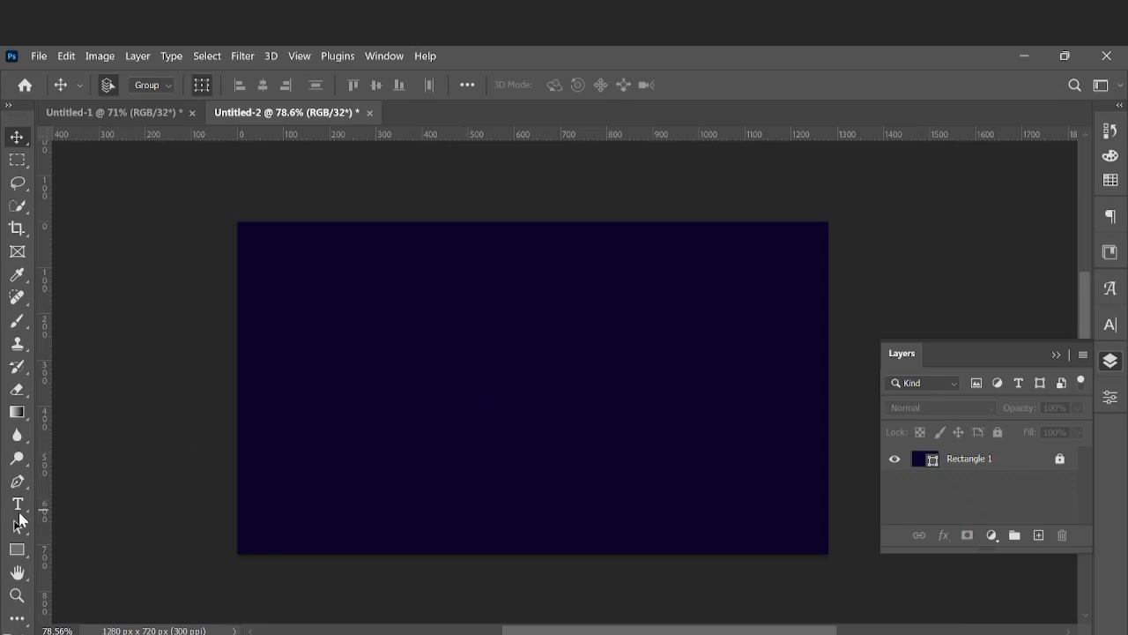
Add a white point text reading GRADIENT on the dark blue canvas, using the Highman Trial font at 6.87 pt
click(17, 505)
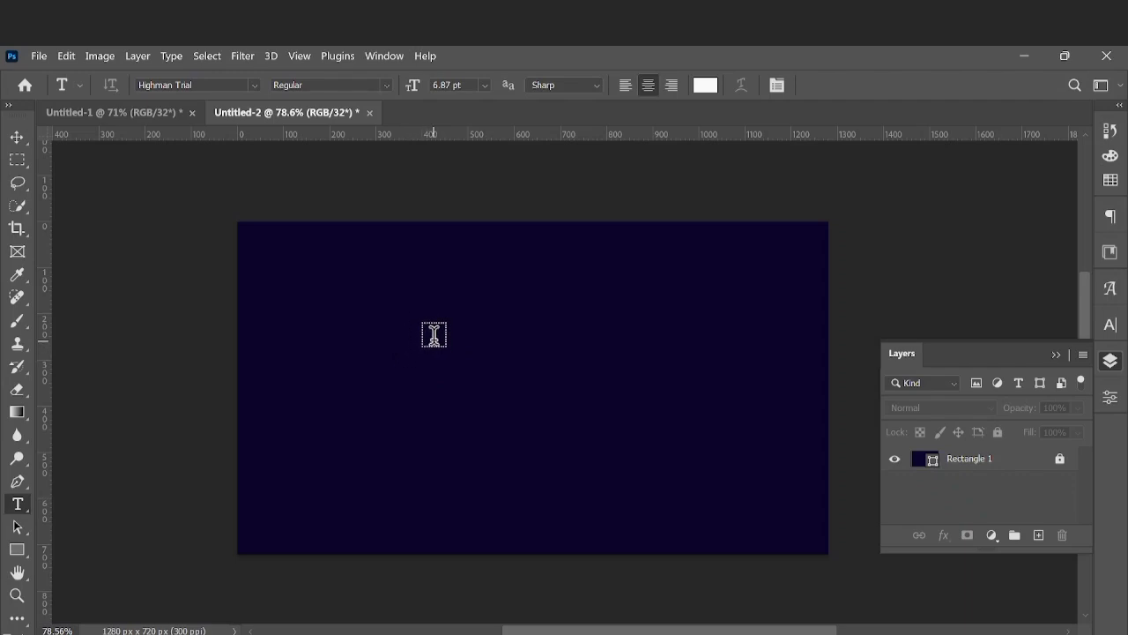
click(434, 334)
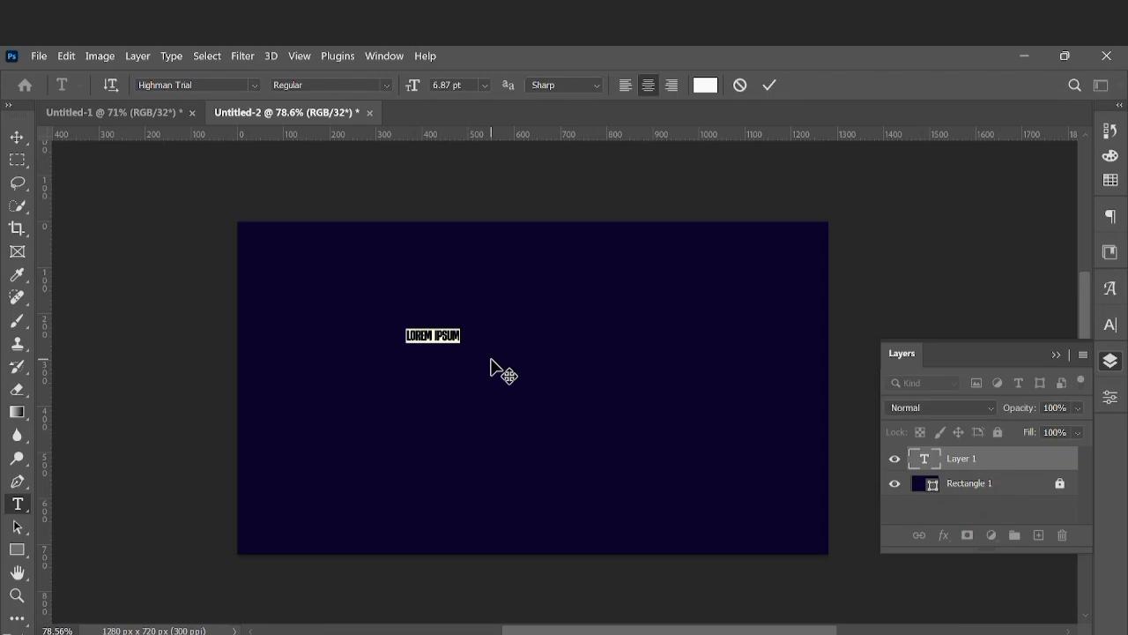
key(BackSpace)
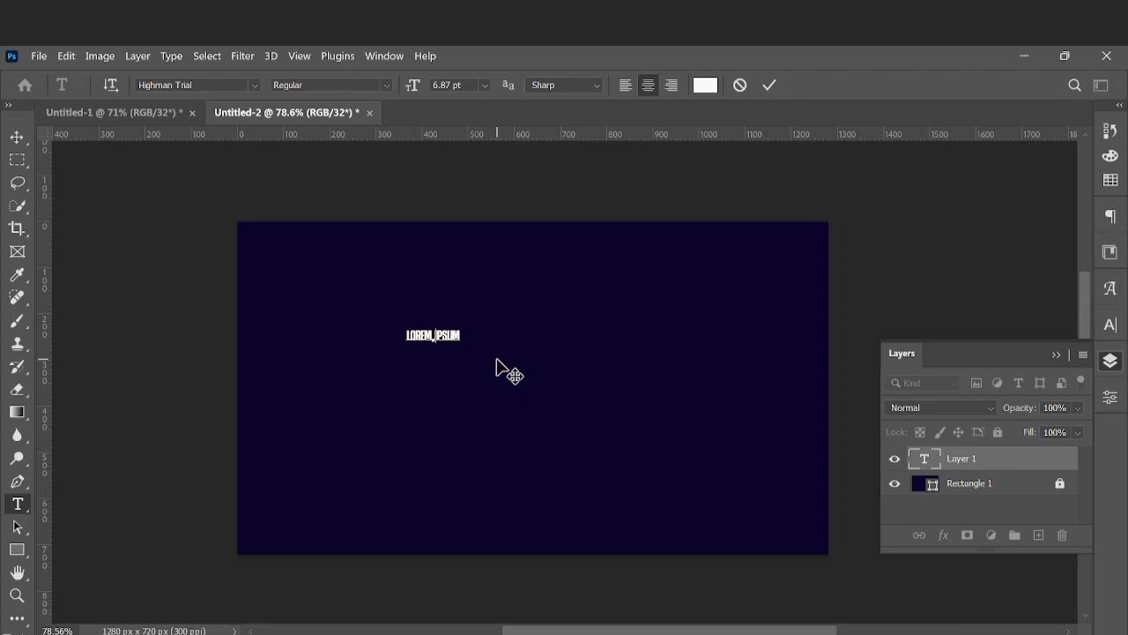
text(GRADIENT)
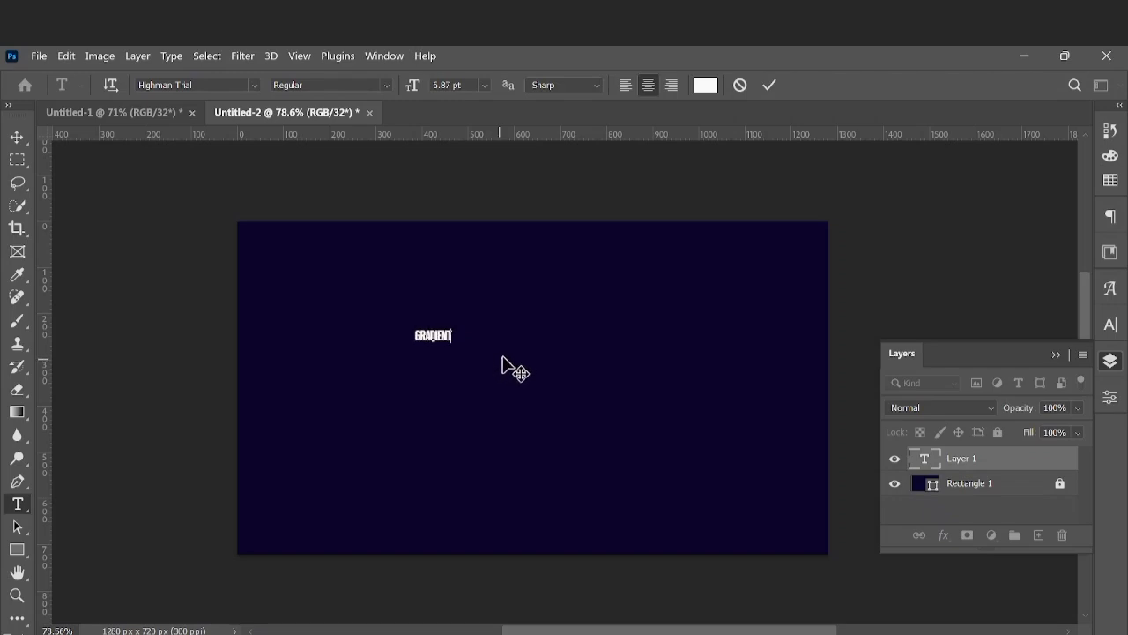
click(768, 85)
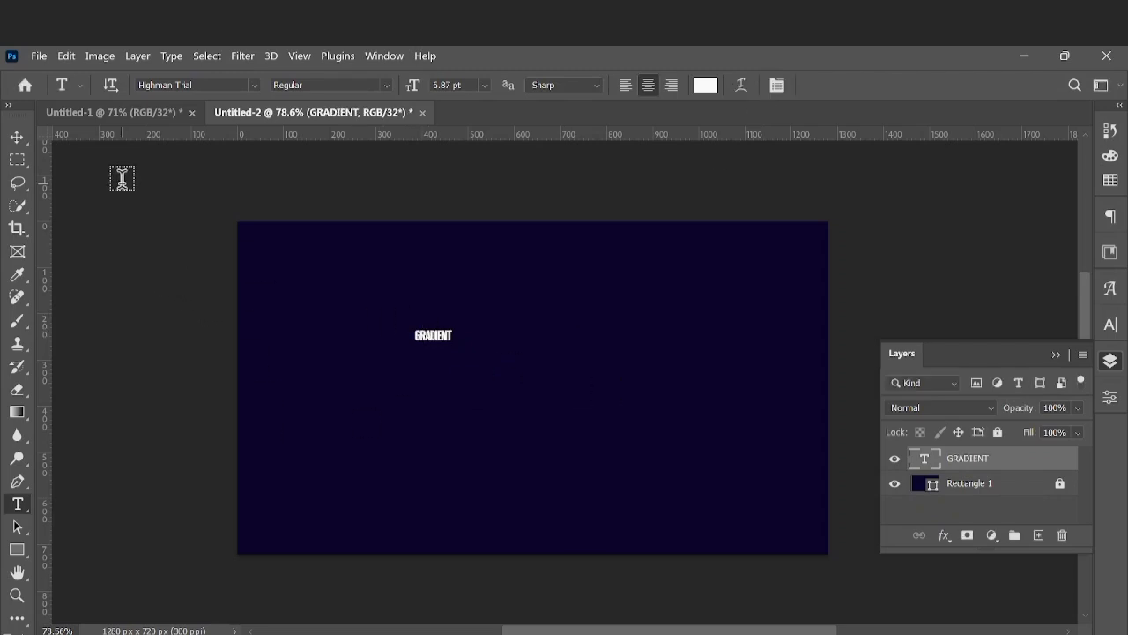
Scale the GRADIENT text up proportionally to about 897% and move it near the middle of the canvas
click(17, 137)
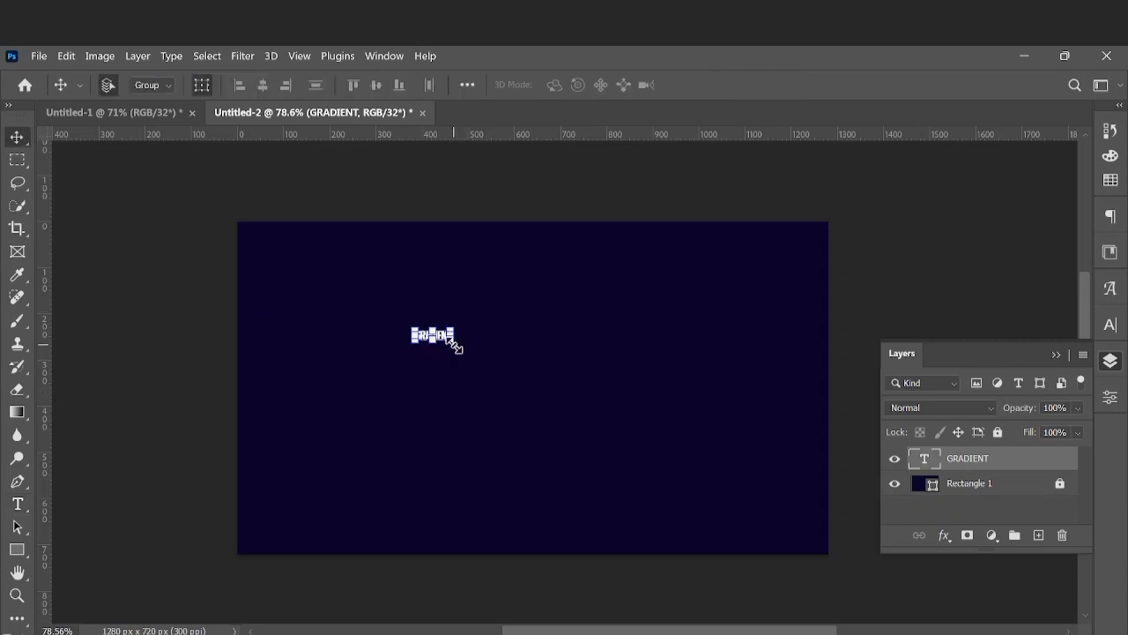
drag(455, 344, 740, 499)
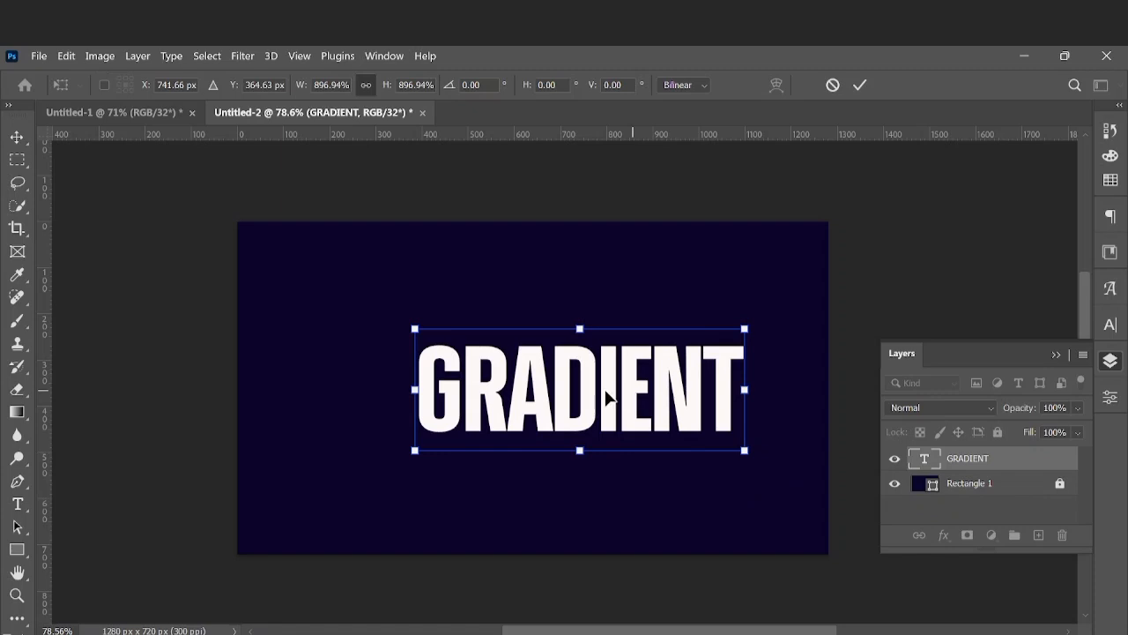
drag(606, 397, 579, 393)
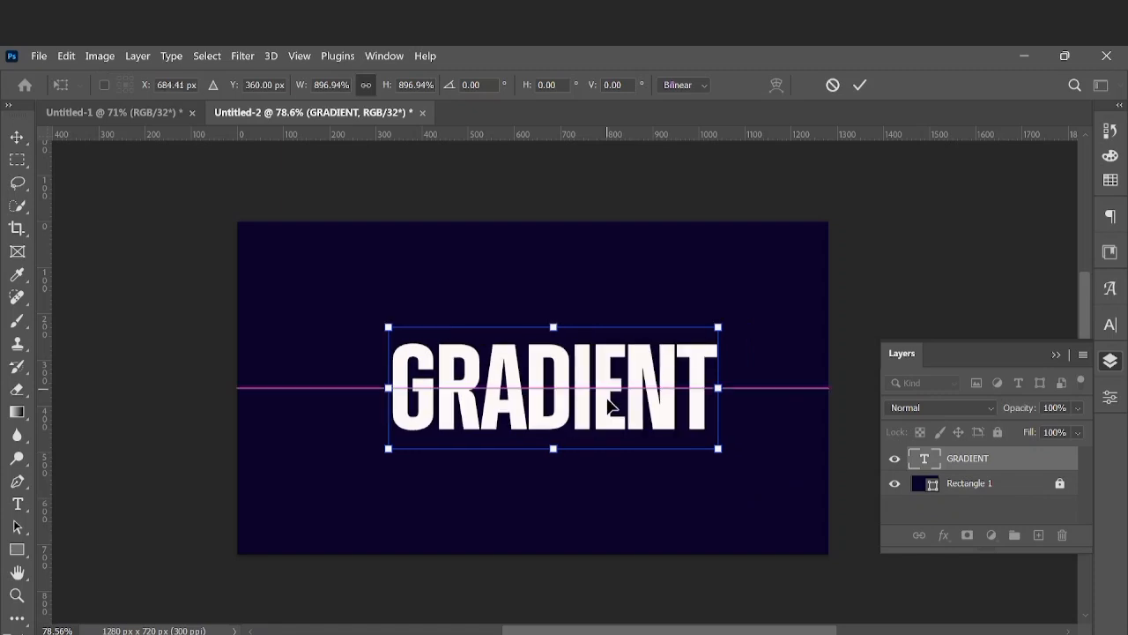
click(860, 88)
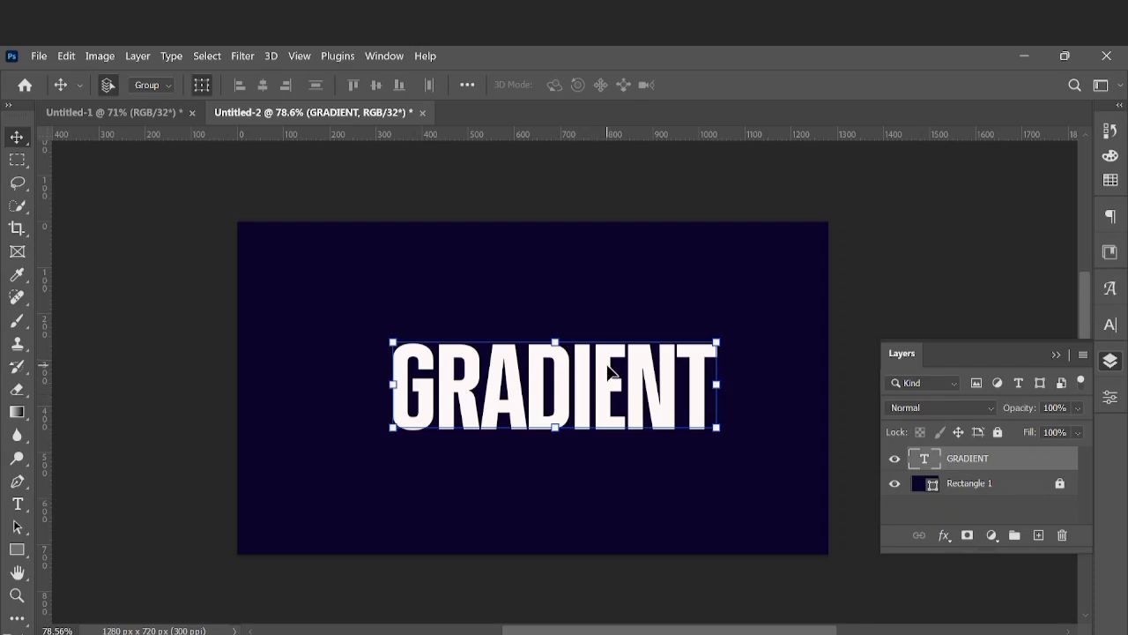
Center the GRADIENT text horizontally and vertically against the whole canvas selection, and clear the selection
drag(610, 372, 622, 381)
key(ctrl+a)
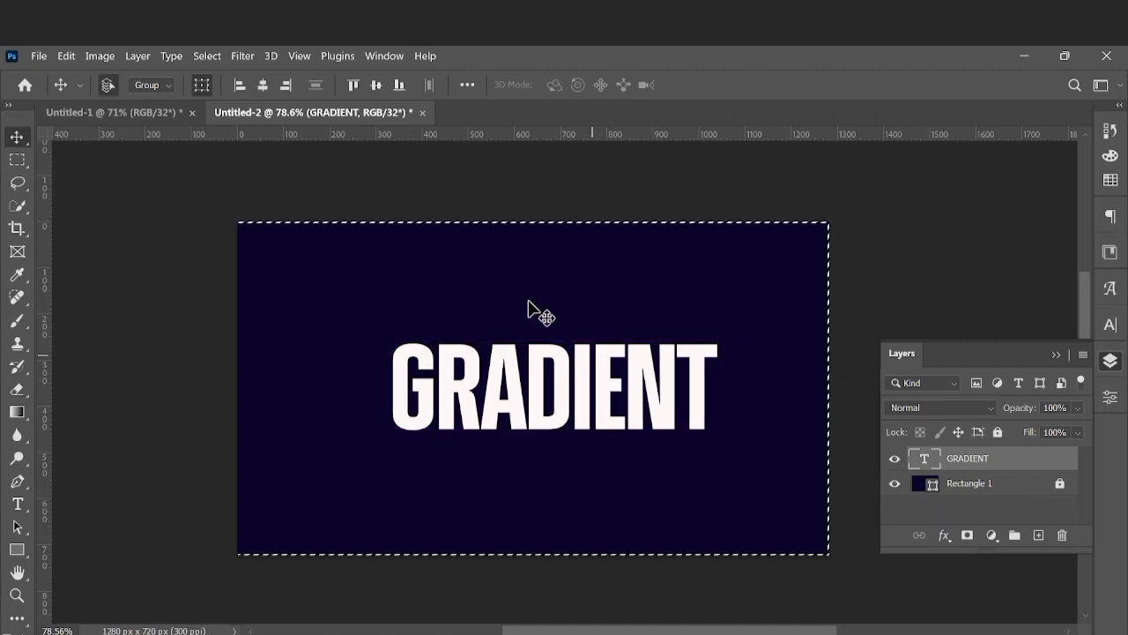
click(271, 88)
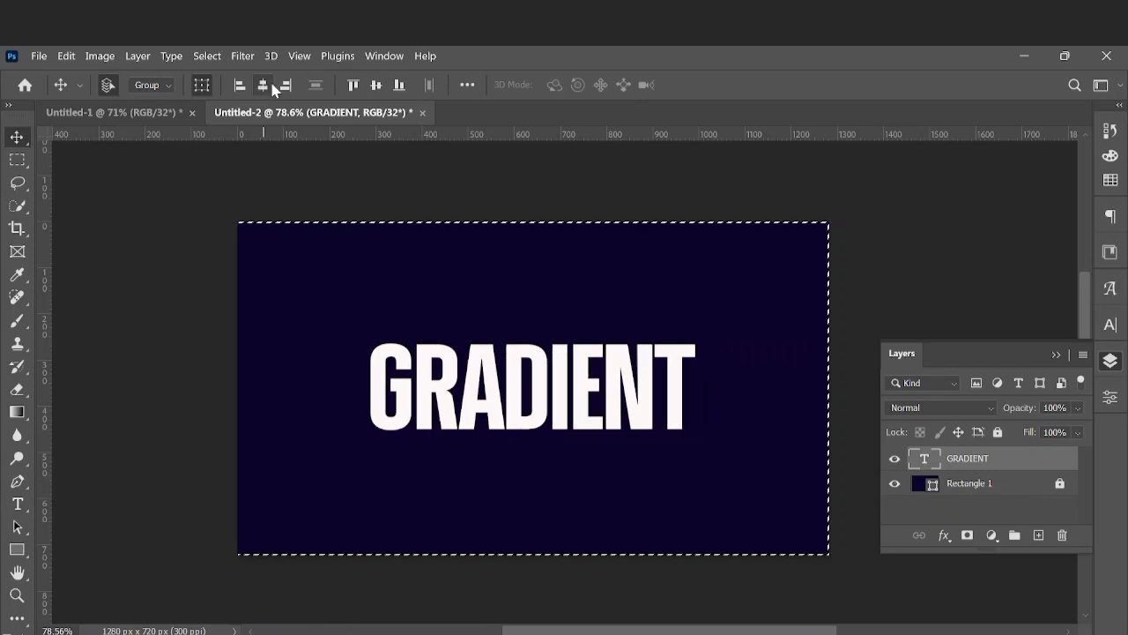
click(376, 86)
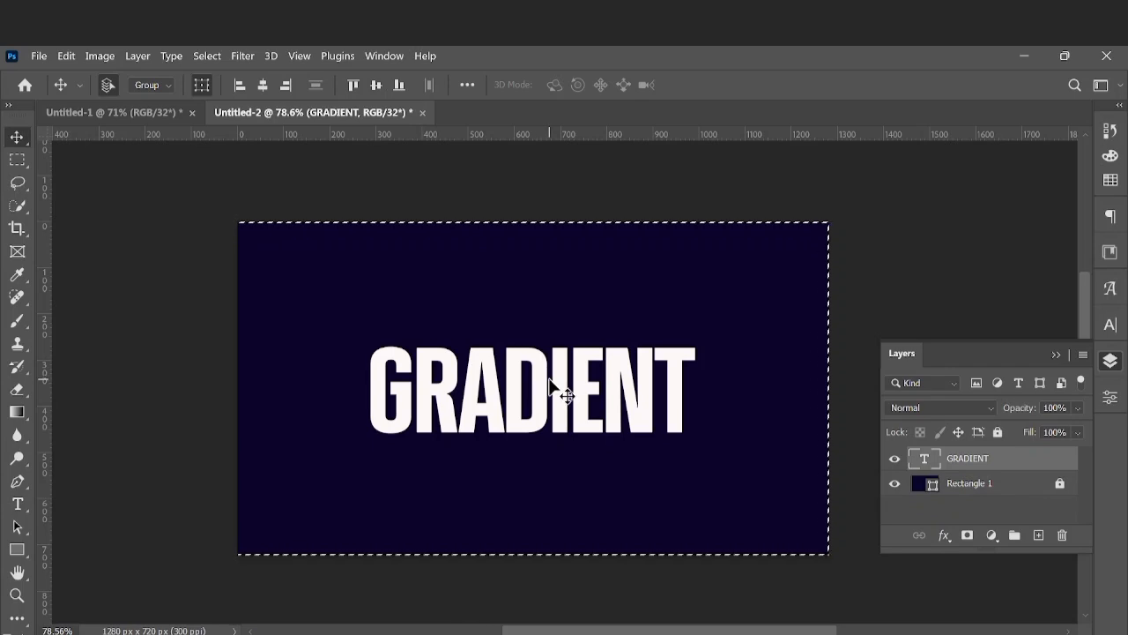
key(ctrl)
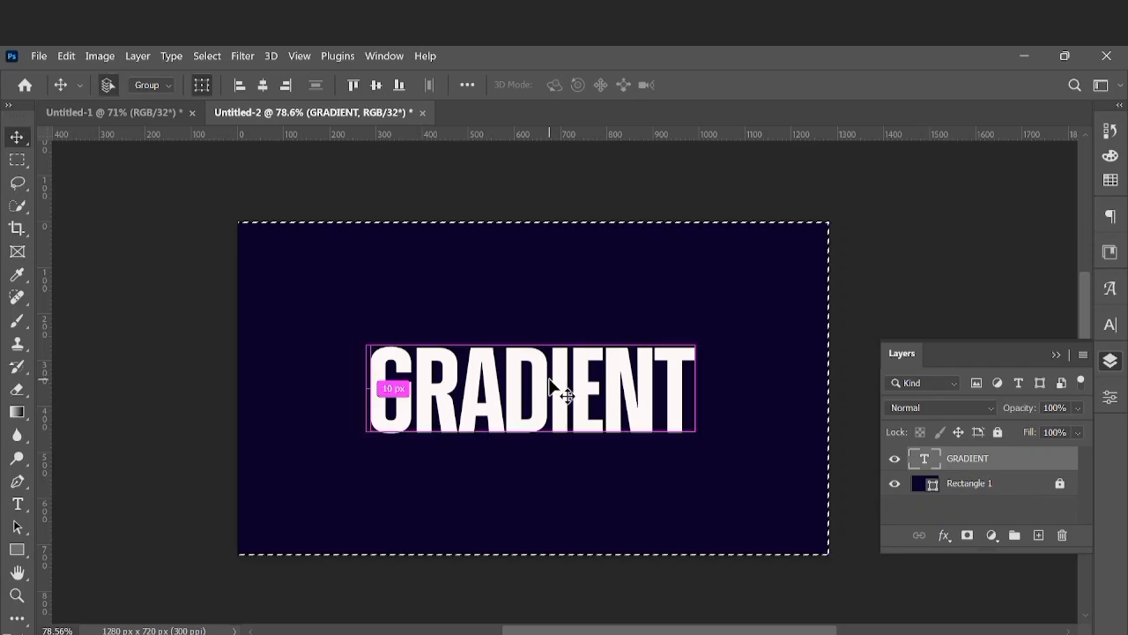
key(ctrl+d)
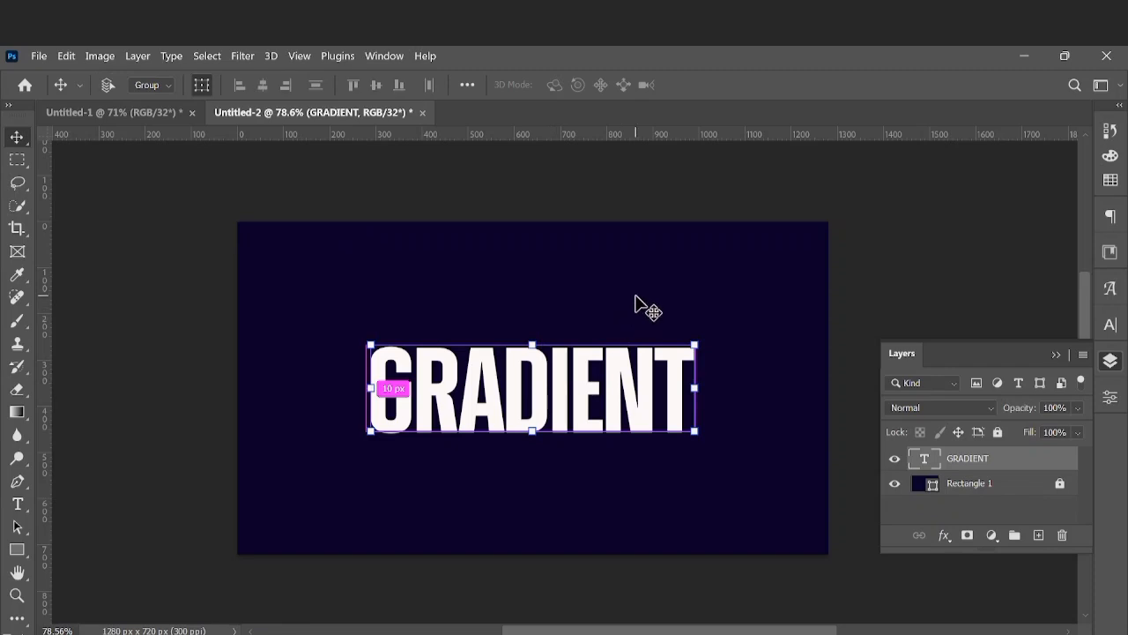
click(642, 304)
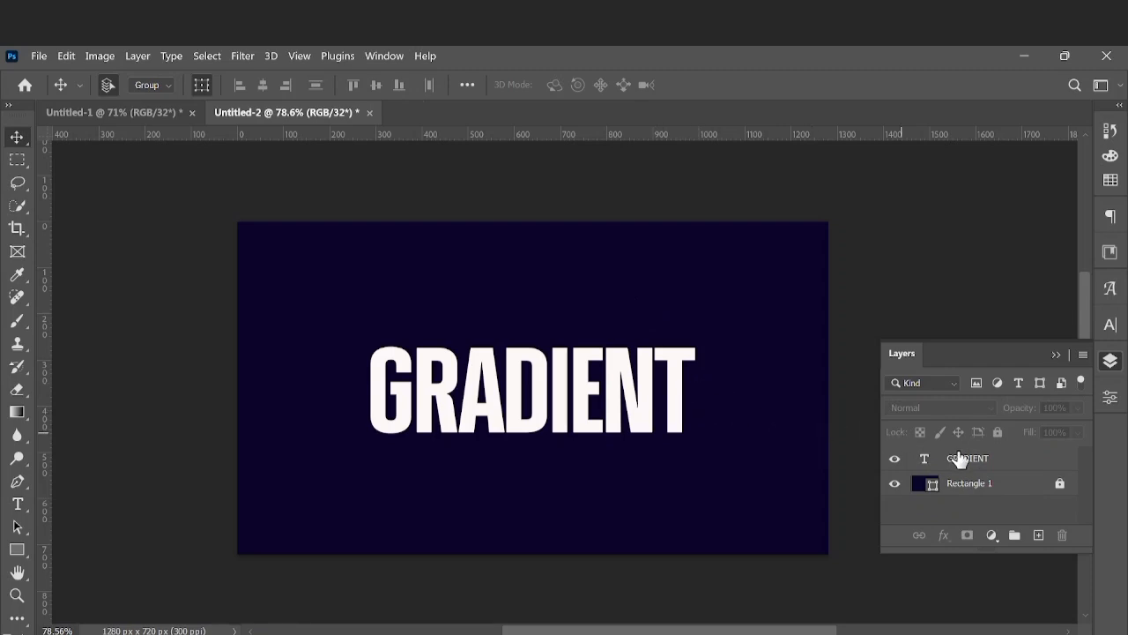
Add a Gradient Overlay effect to the GRADIENT text layer, keeping the text in view beside the layer style settings
click(608, 394)
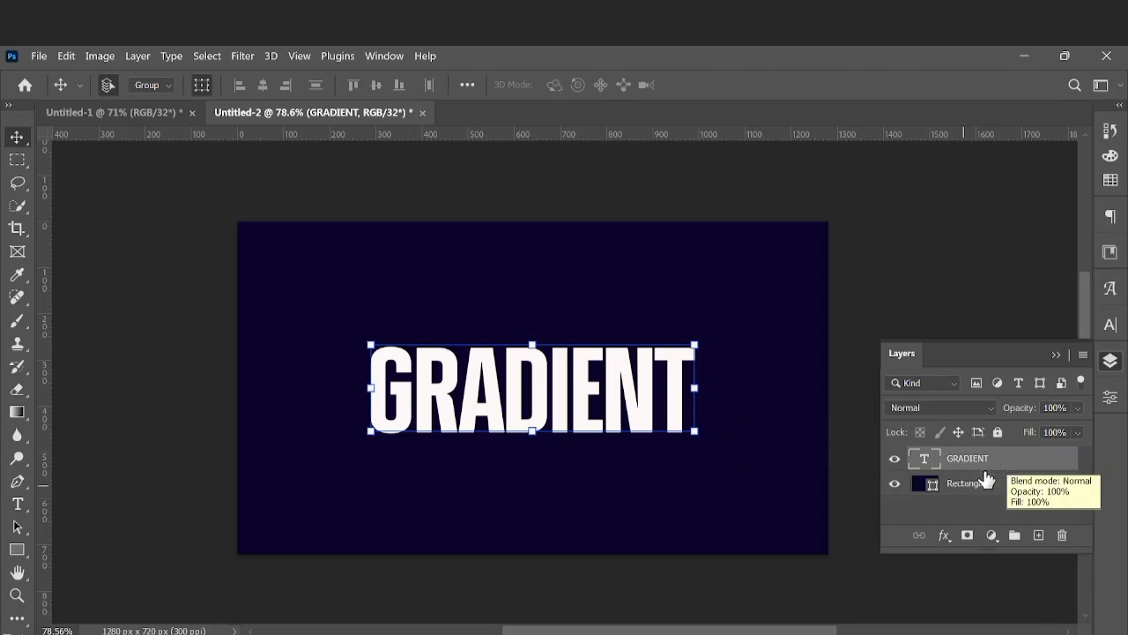
click(943, 537)
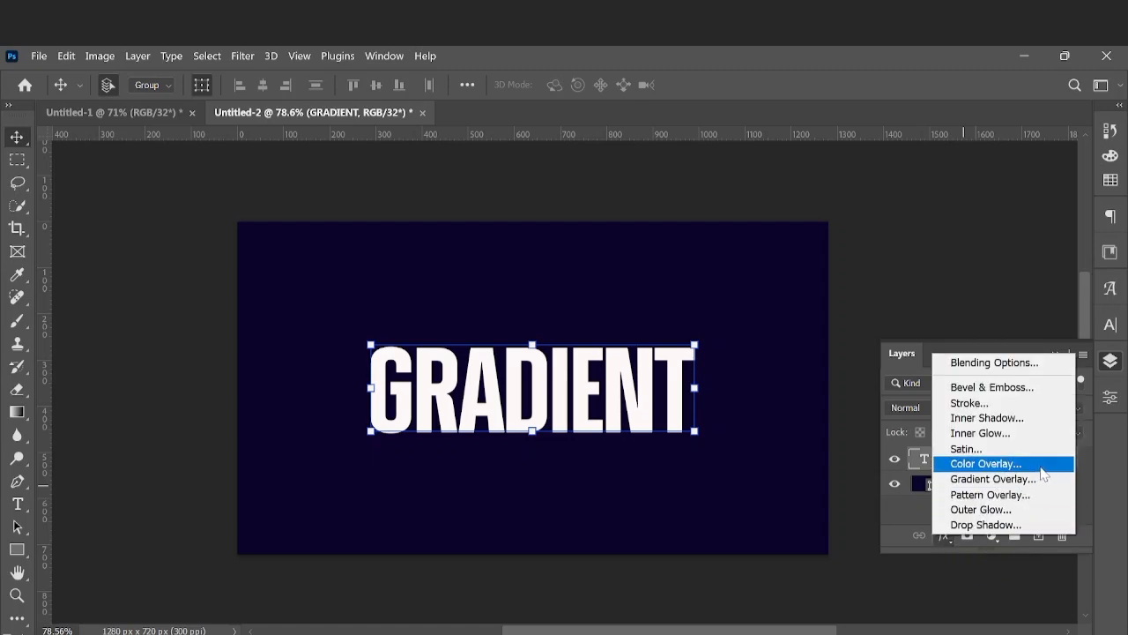
click(996, 480)
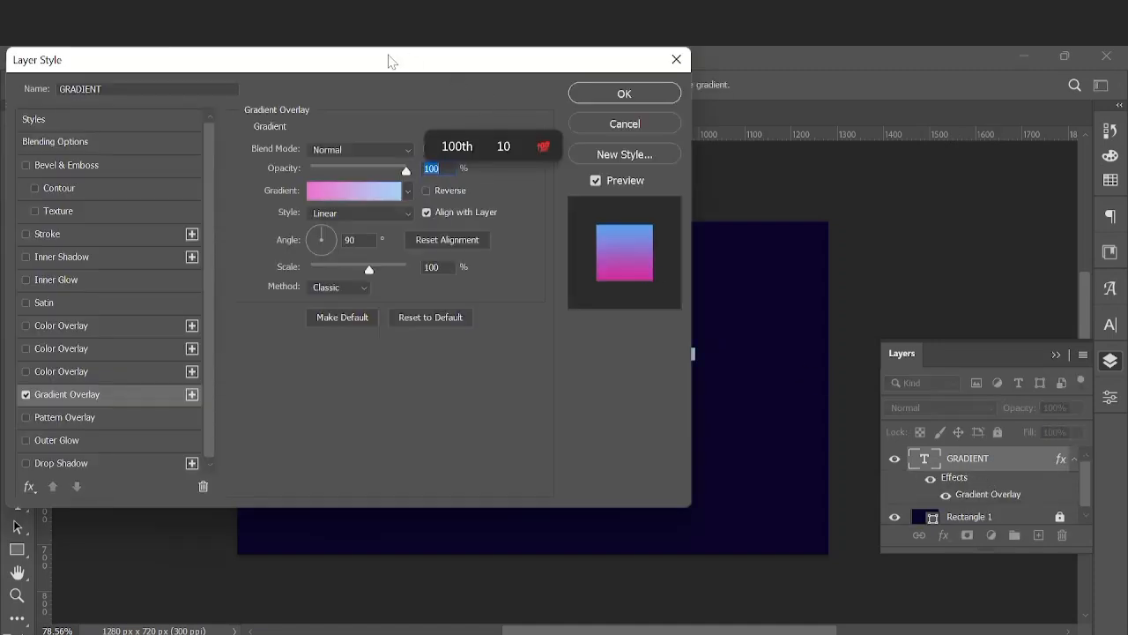
drag(391, 62, 1019, 85)
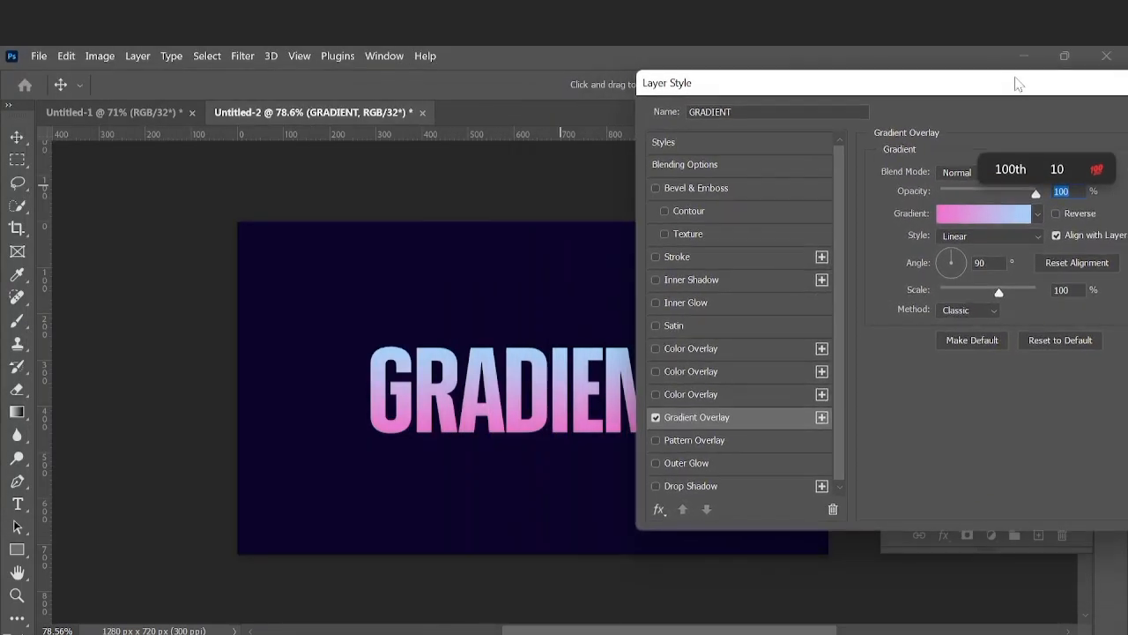
drag(709, 86, 795, 80)
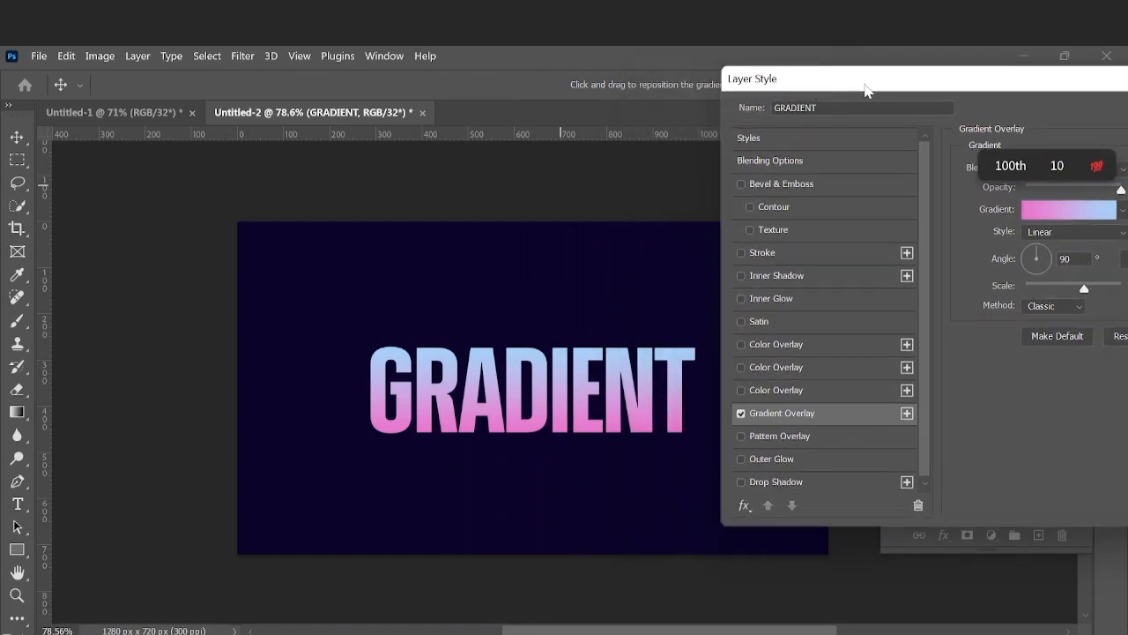
drag(844, 85, 751, 77)
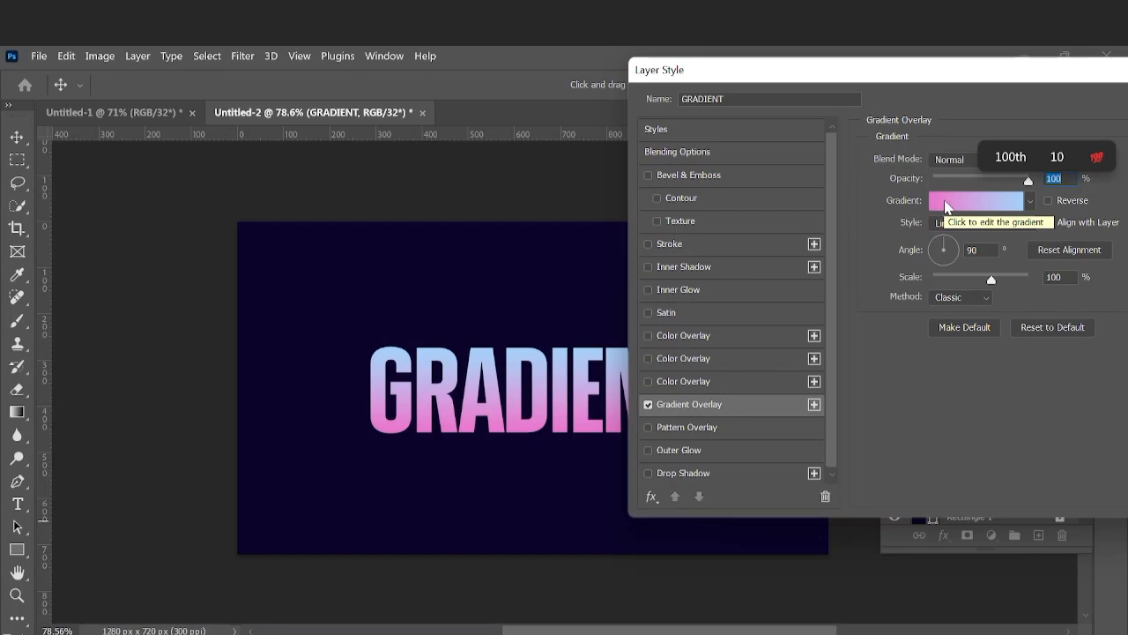
Open the overlay's gradient for editing and examine the preset groups Basics, Blues, Purples, Pinks, Reds, Oranges, Greens and Cloud
click(947, 206)
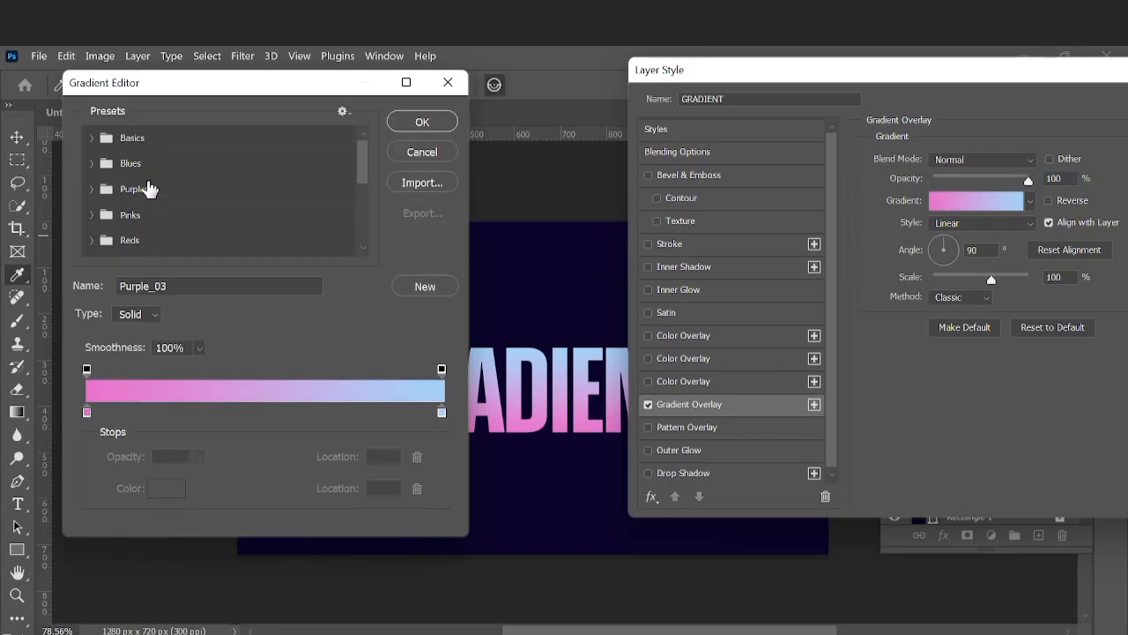
click(92, 141)
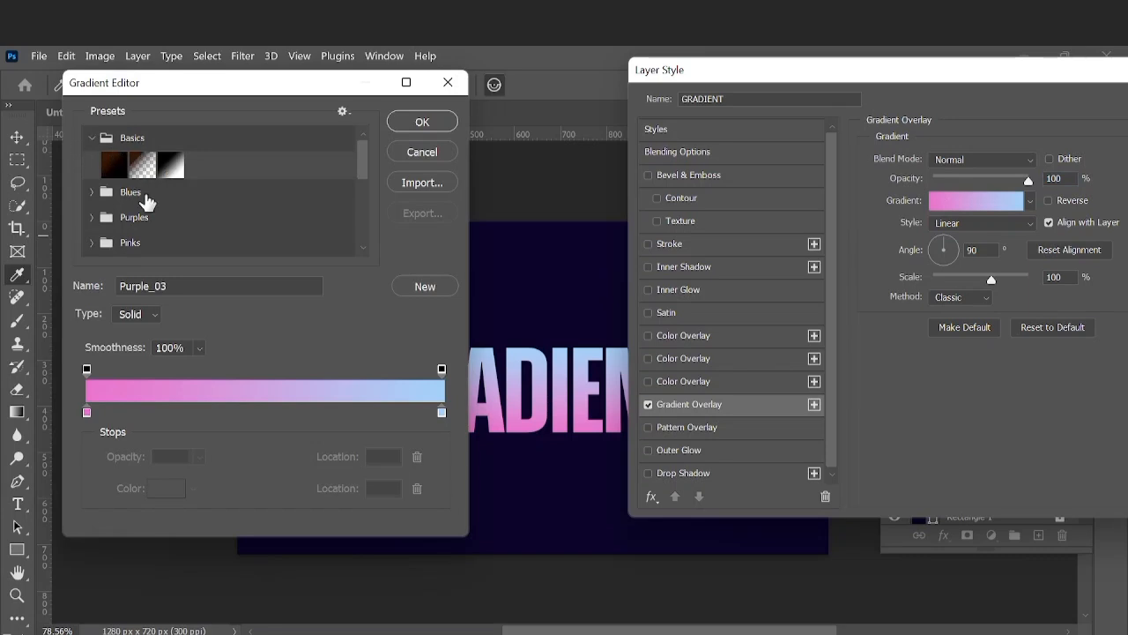
click(91, 193)
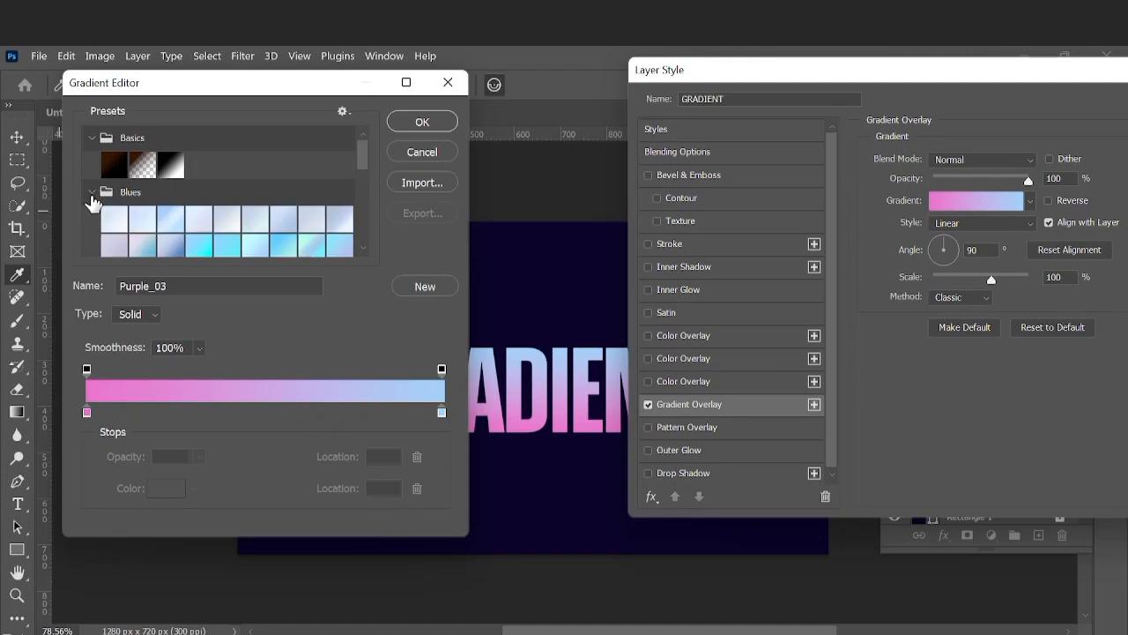
scroll(93, 219, down, 5)
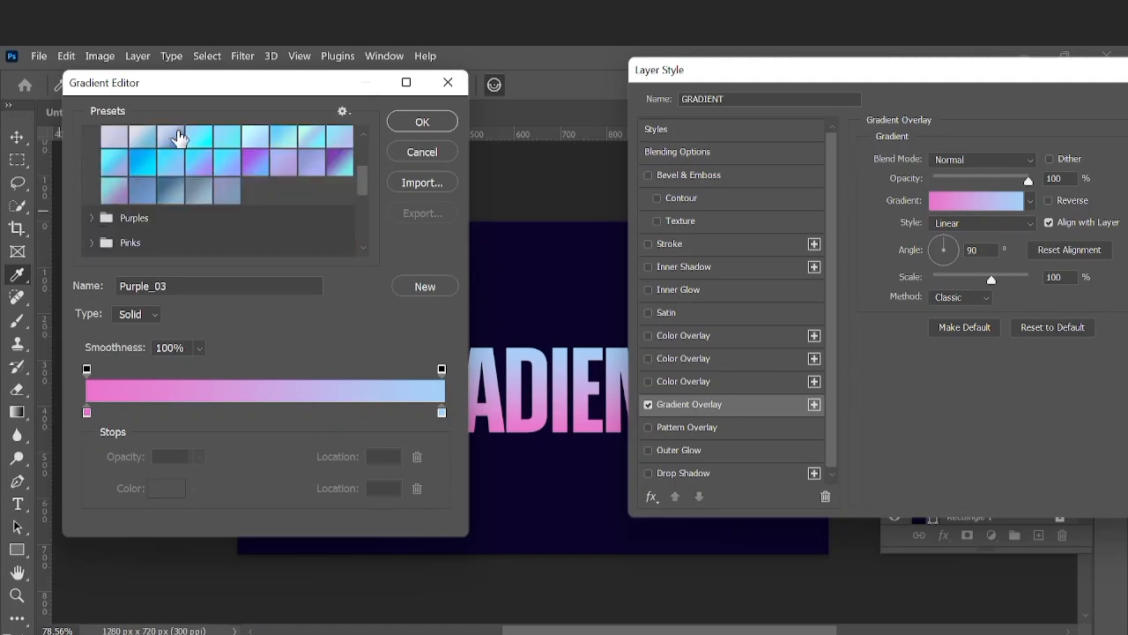
click(92, 218)
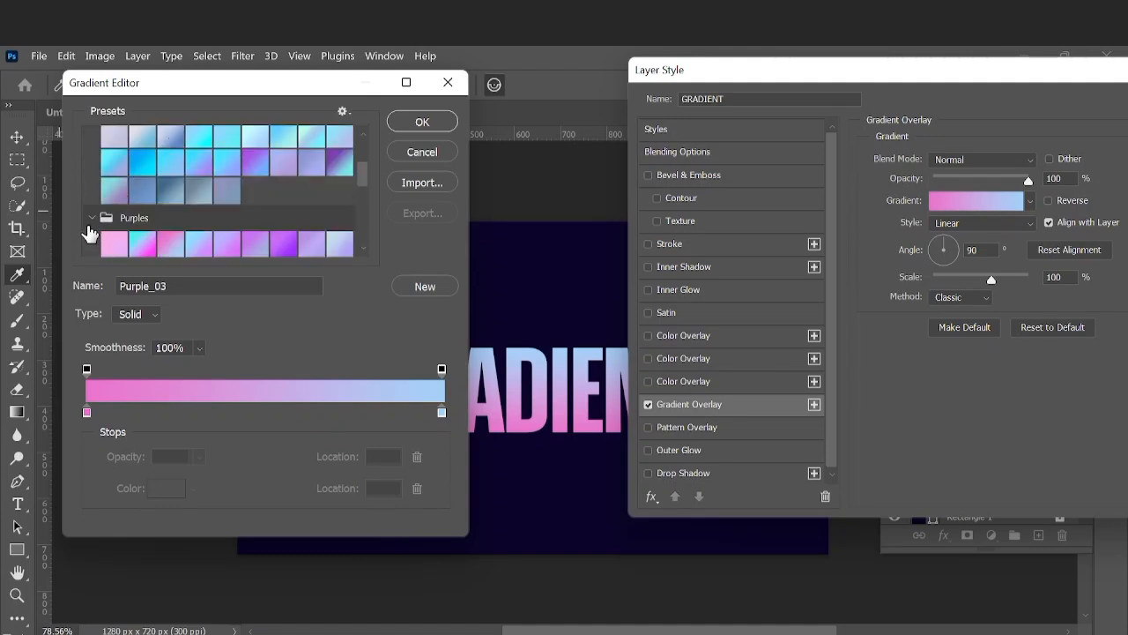
scroll(89, 233, down, 3)
click(125, 222)
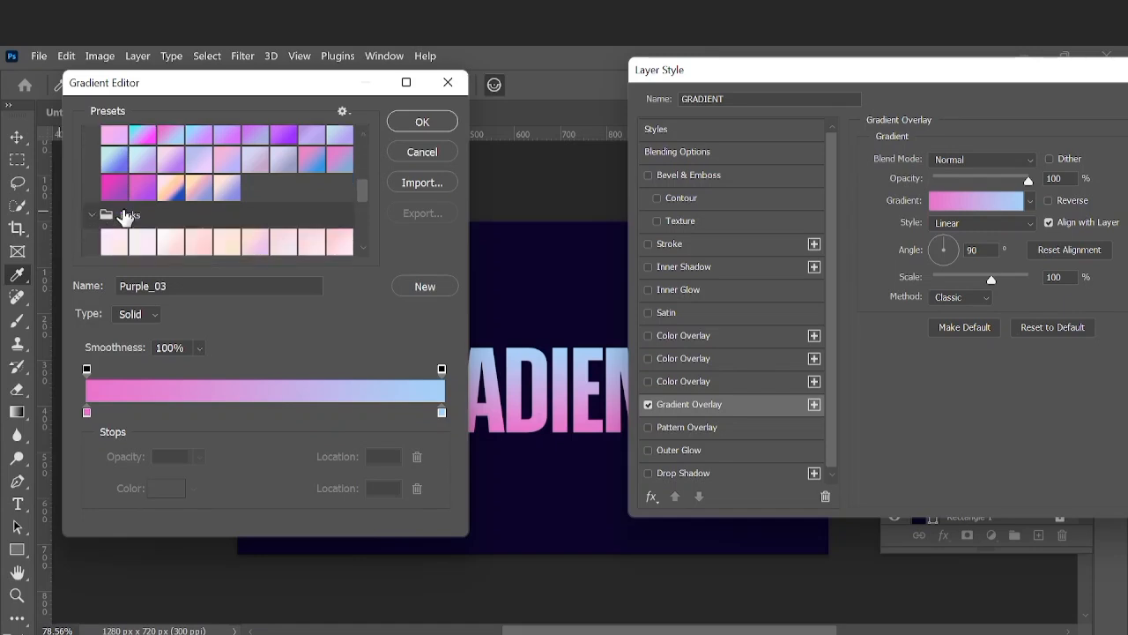
scroll(126, 217, down, 3)
click(92, 171)
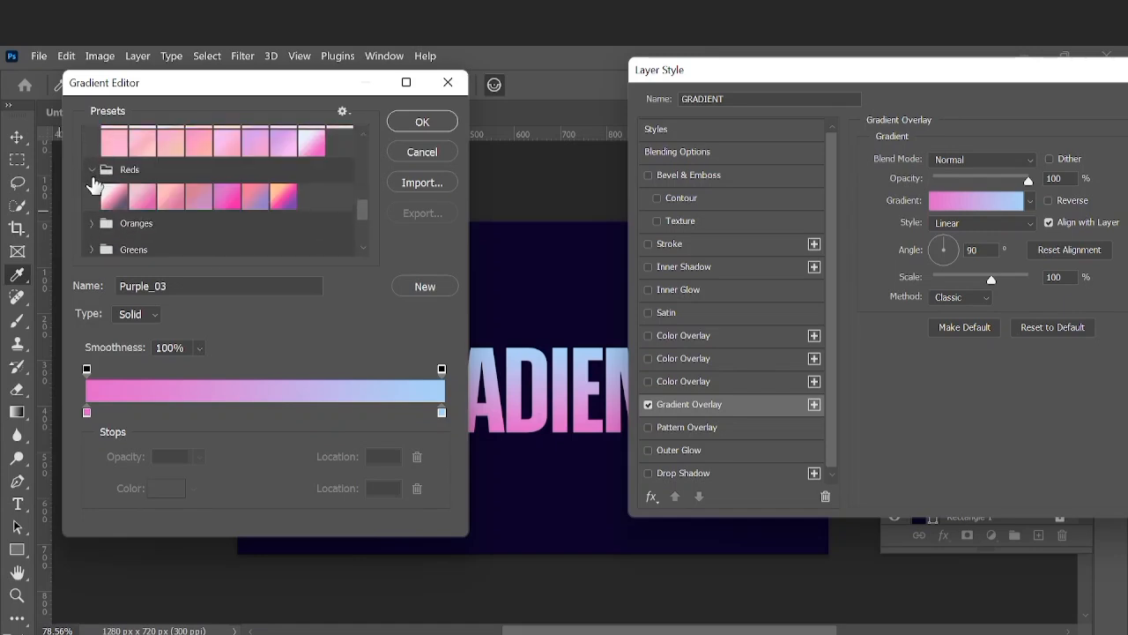
click(92, 223)
scroll(95, 234, down, 3)
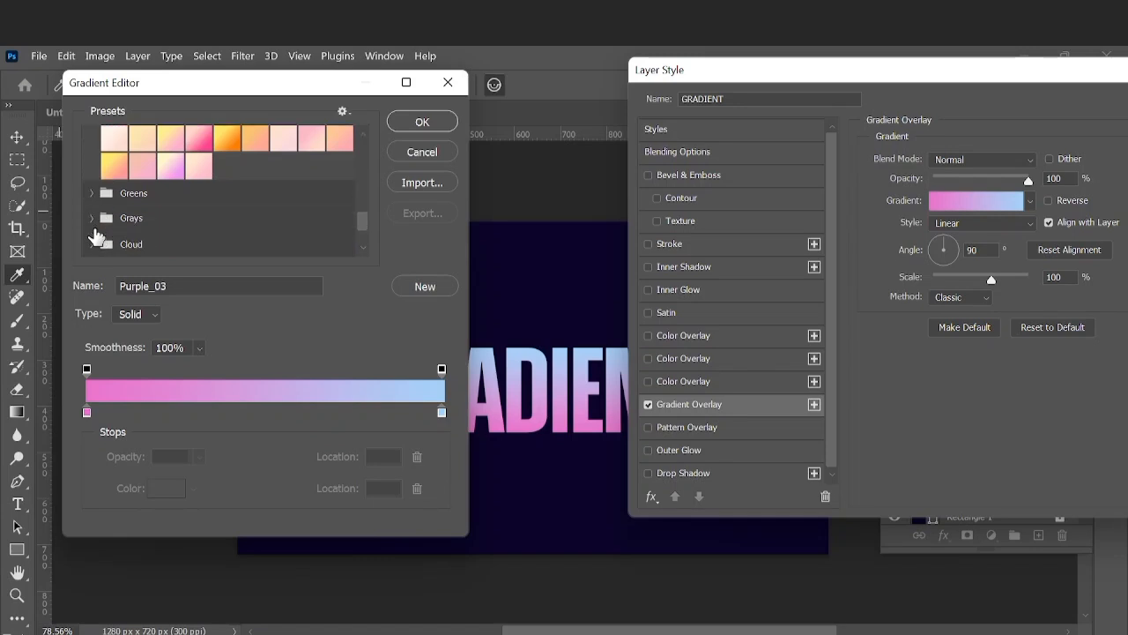
click(92, 193)
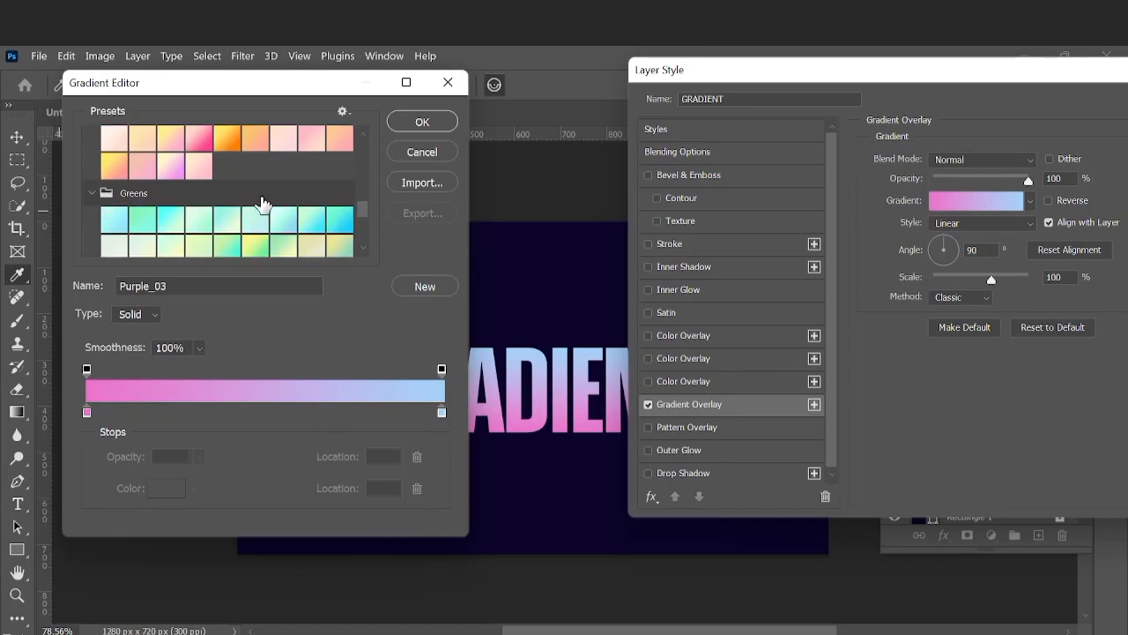
scroll(206, 215, down, 4)
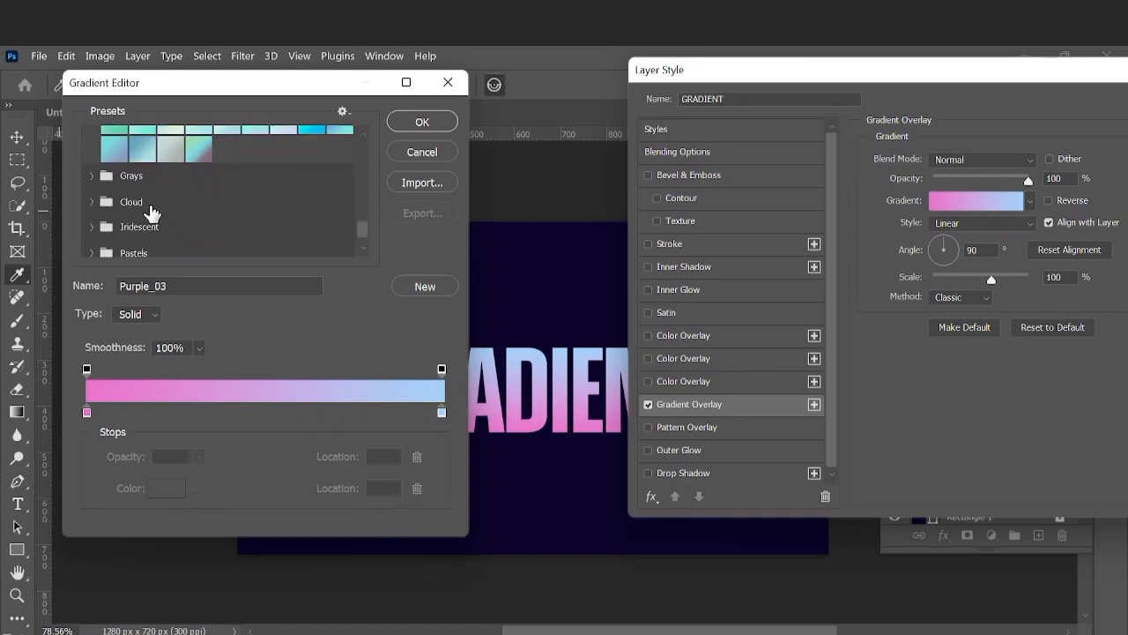
click(93, 202)
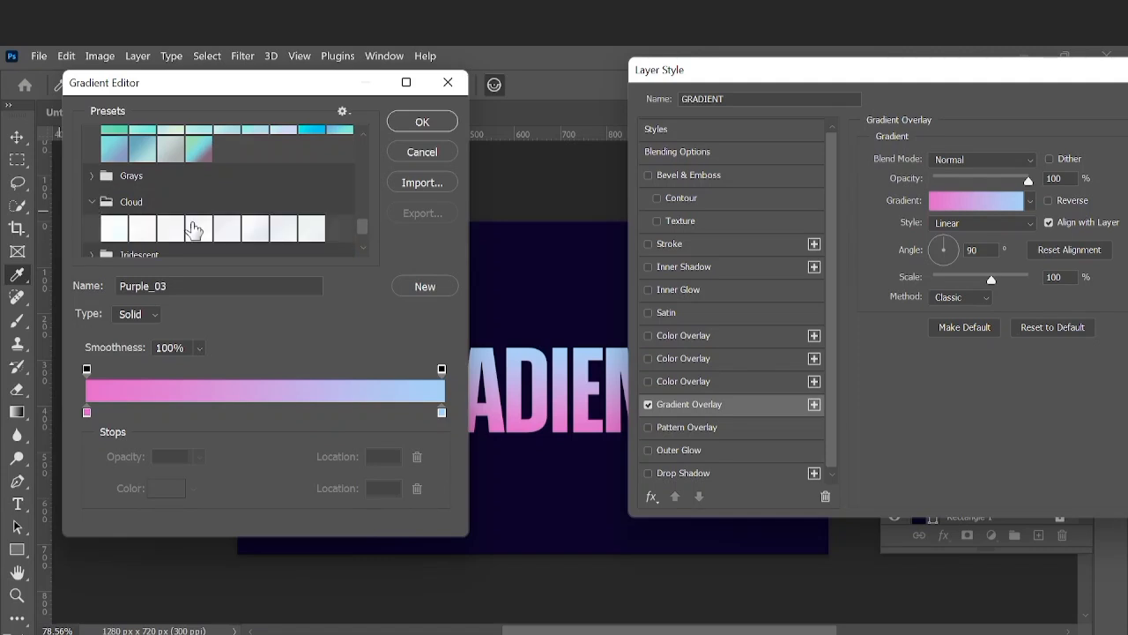
scroll(191, 227, down, 2)
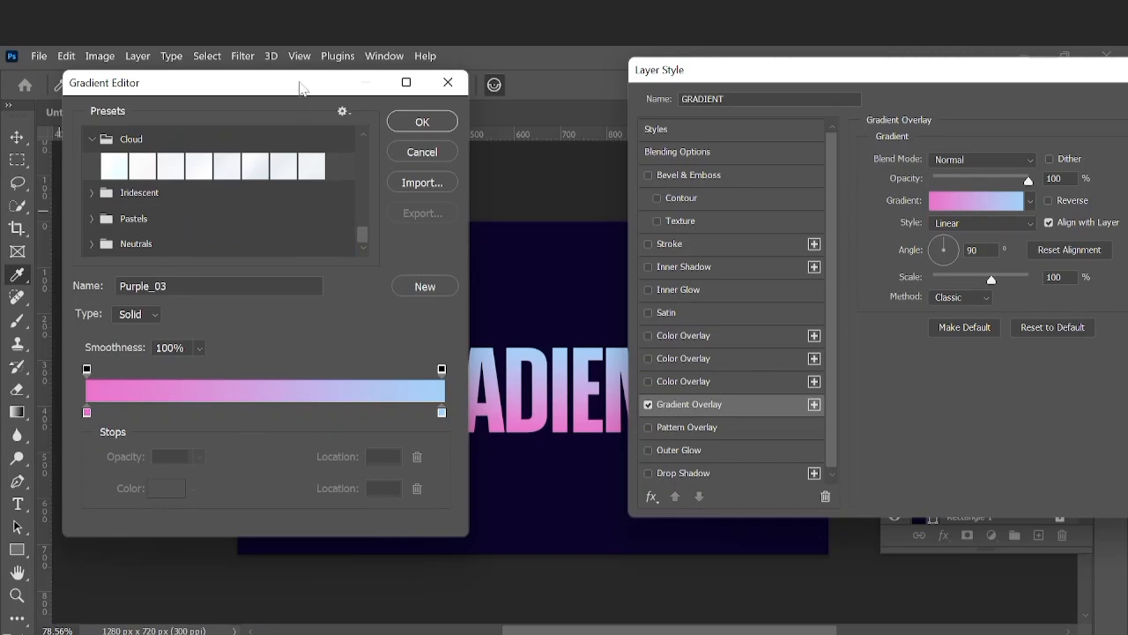
Set the gradient's pink starting stop to a deep blue of about H 240, S 99%, B 51%, keeping the text in view
drag(267, 91, 864, 80)
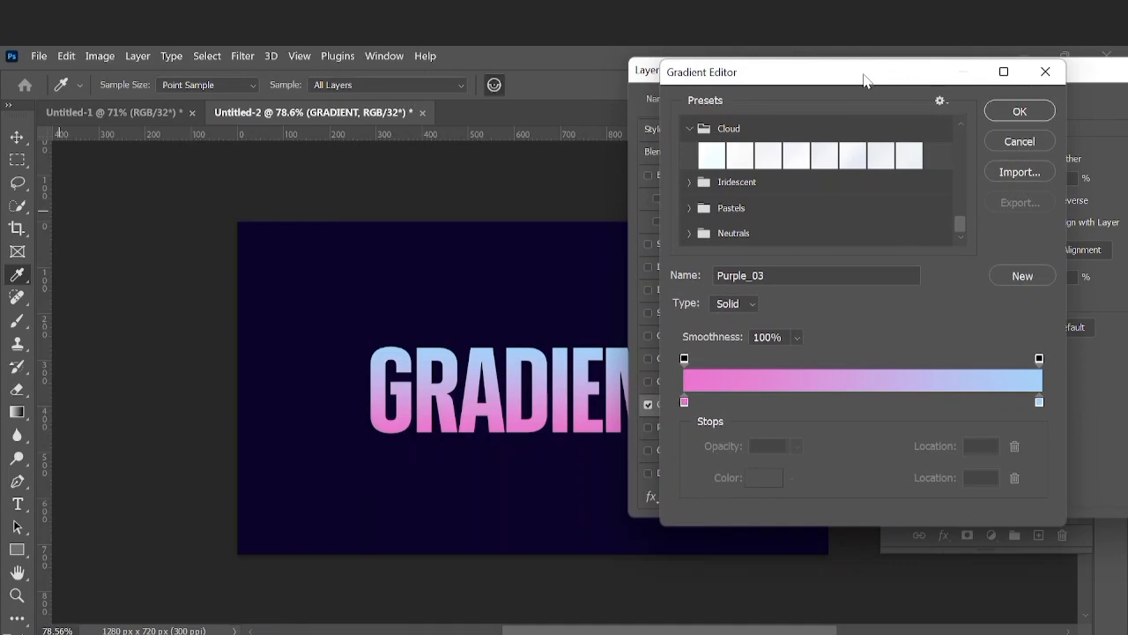
click(685, 403)
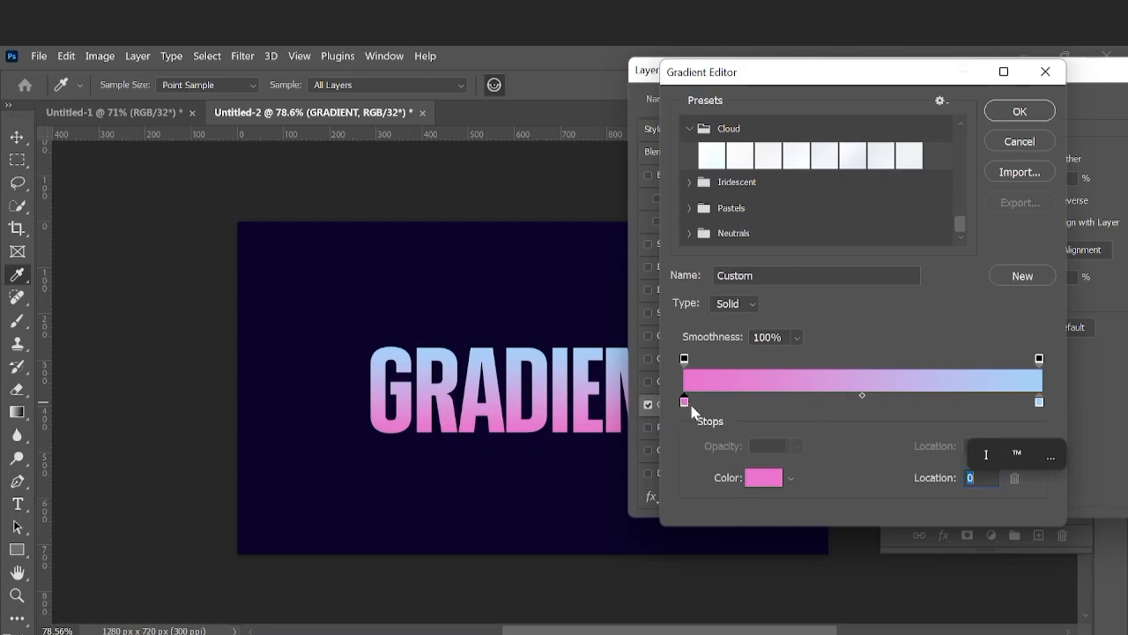
click(765, 478)
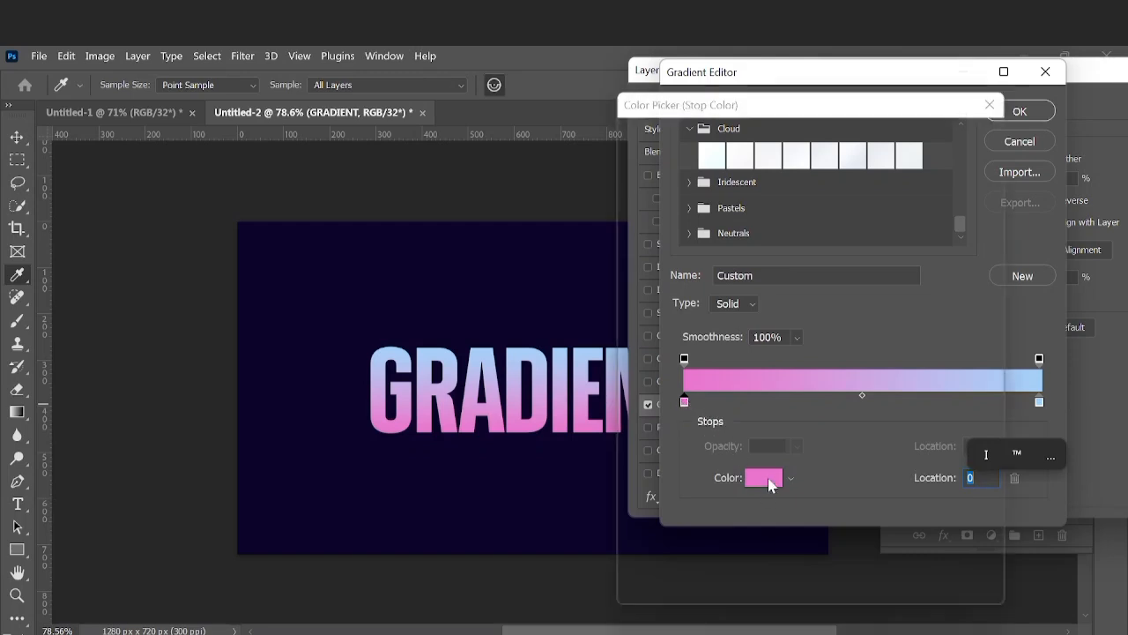
drag(708, 106, 812, 87)
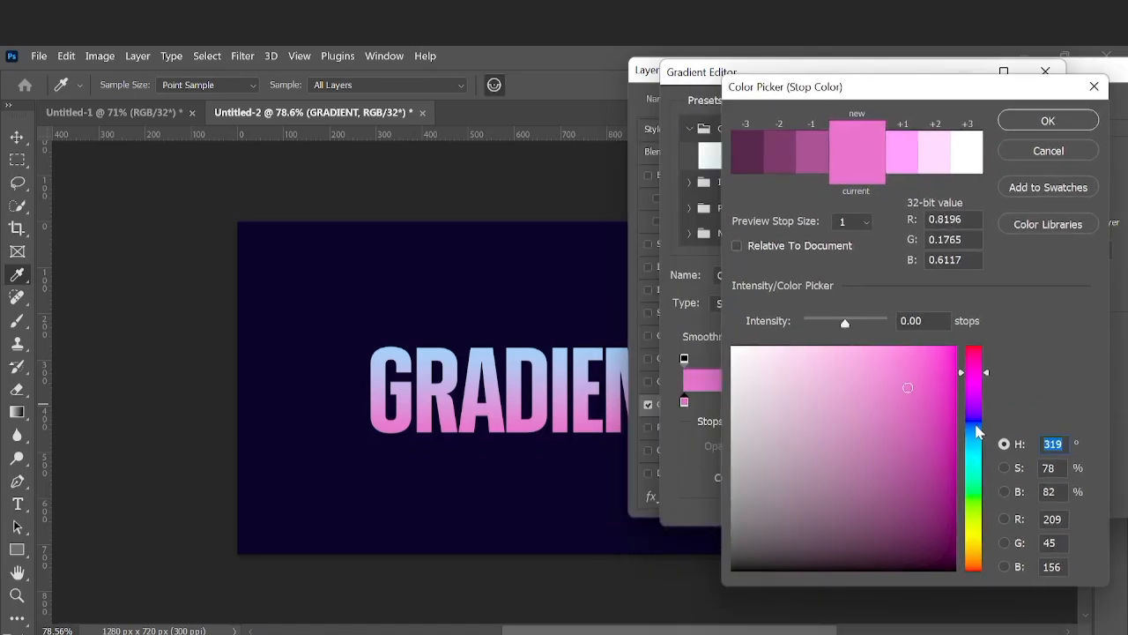
click(976, 425)
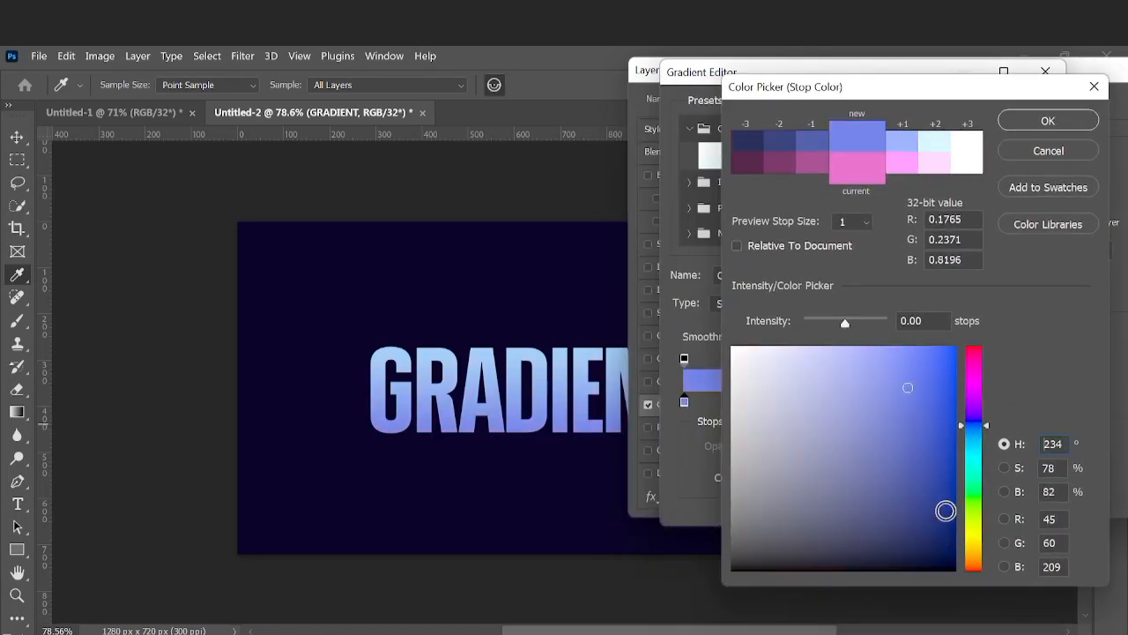
click(972, 420)
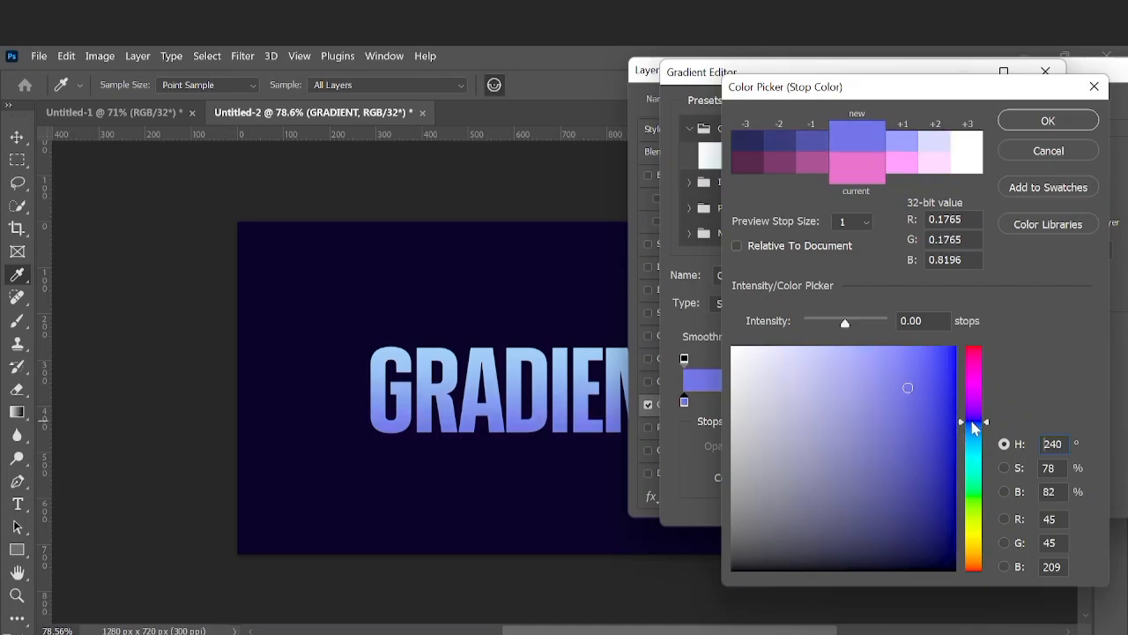
click(943, 499)
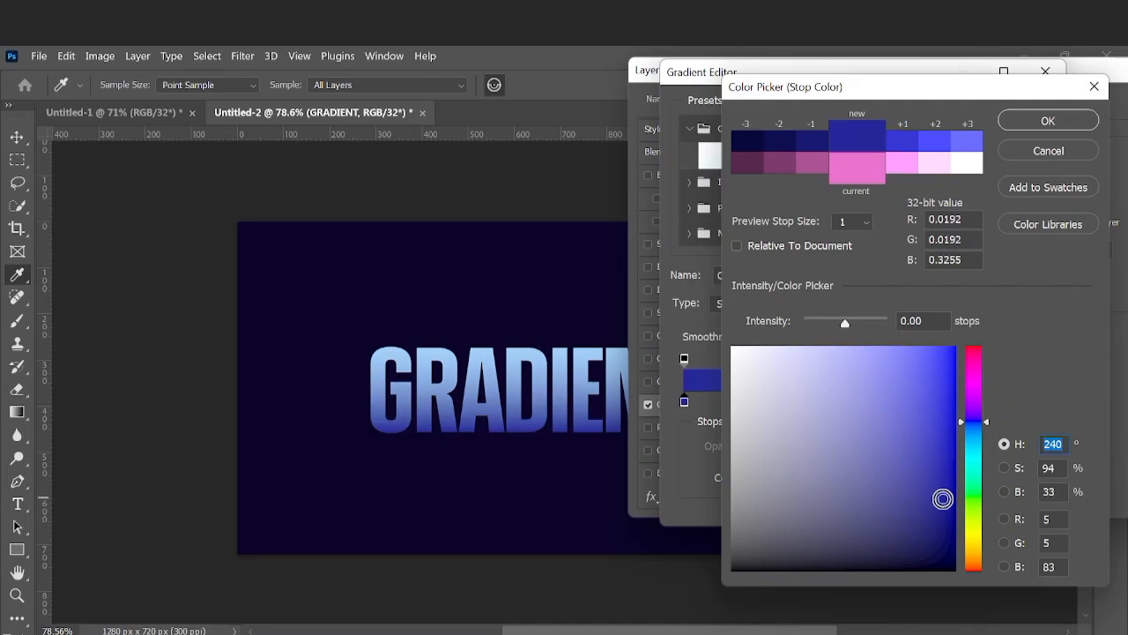
drag(943, 499, 953, 457)
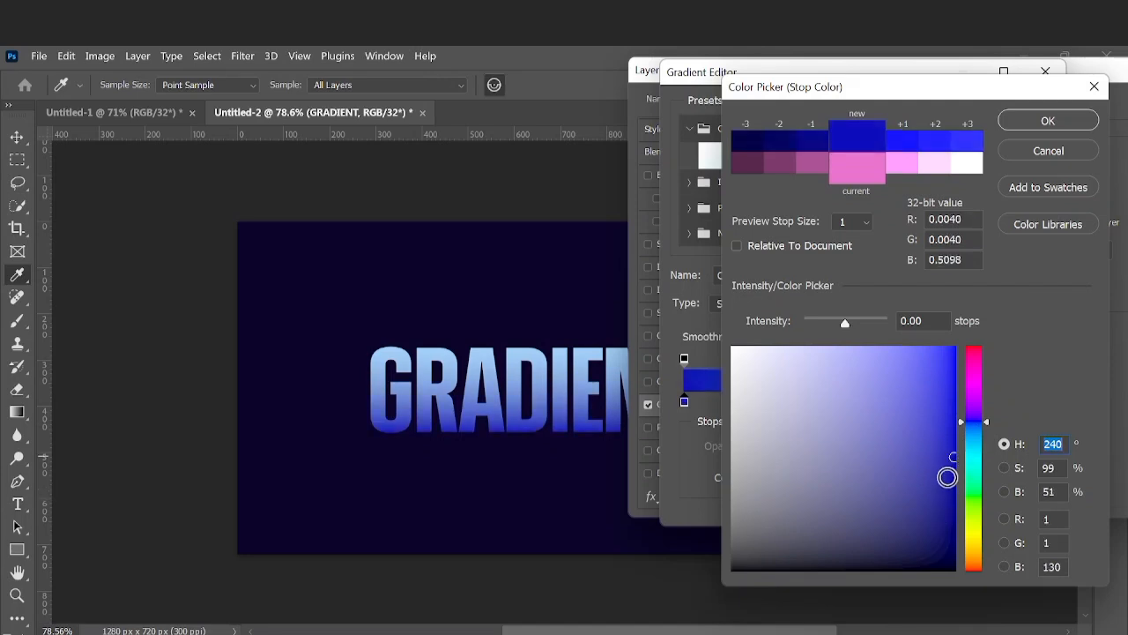
click(1036, 129)
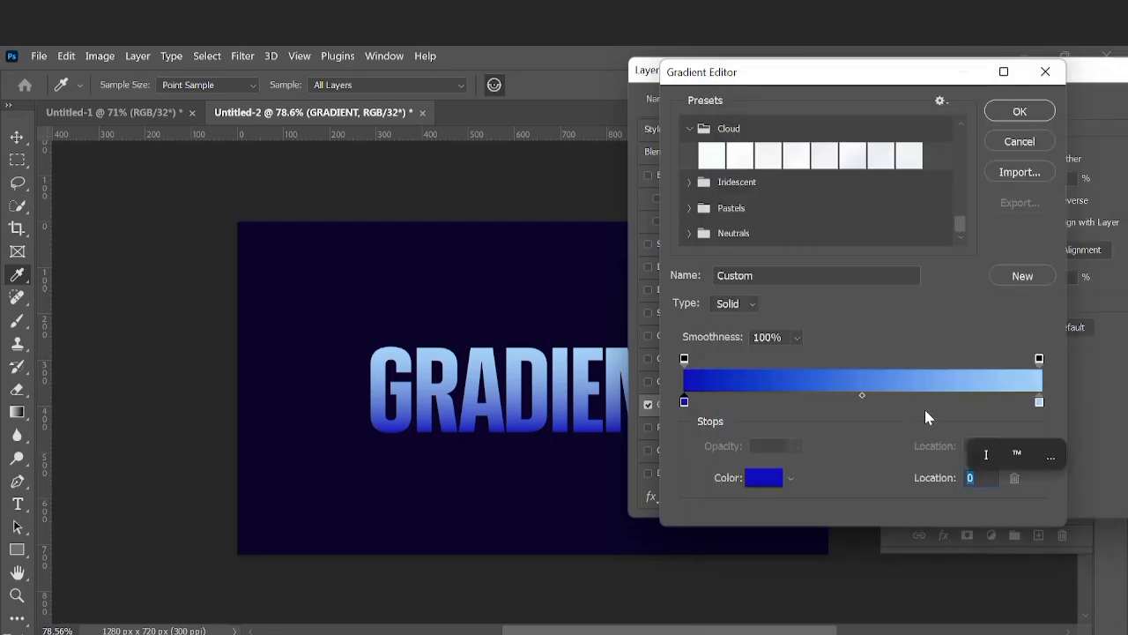
Set the gradient's light blue end stop to a vivid sky blue of about H 212, S 98%, B 99%
click(1039, 403)
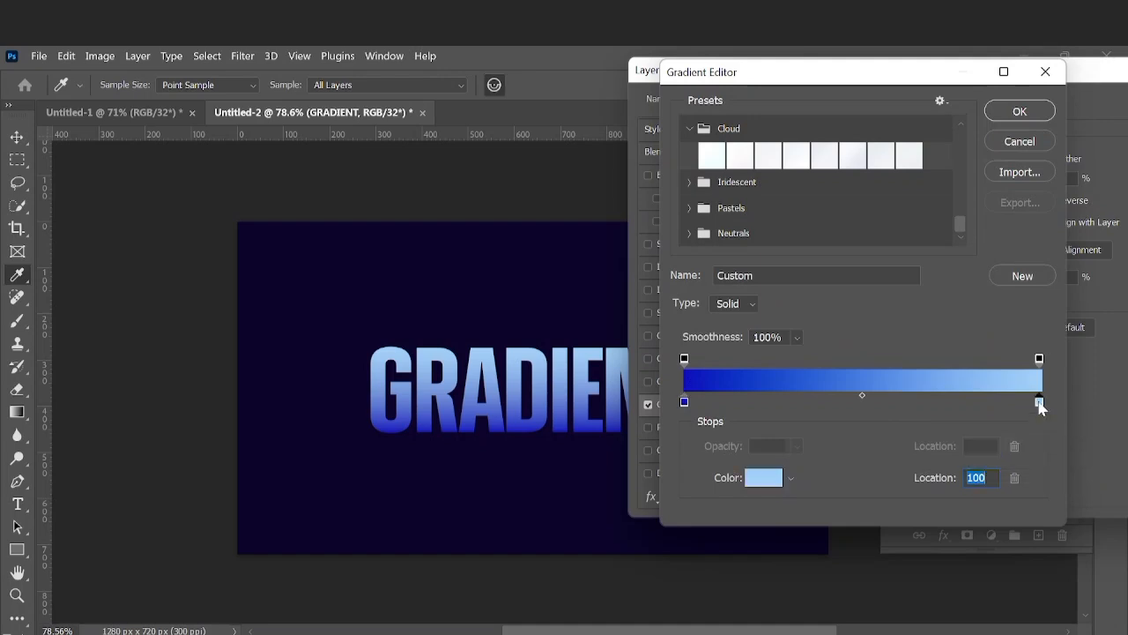
click(757, 479)
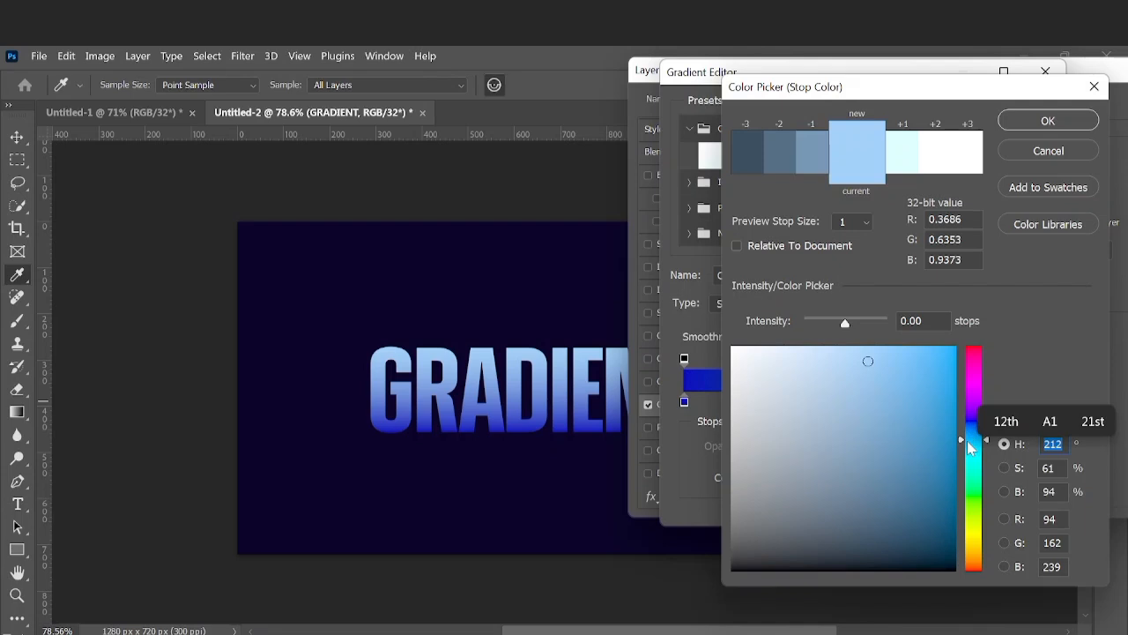
click(942, 408)
drag(942, 408, 952, 350)
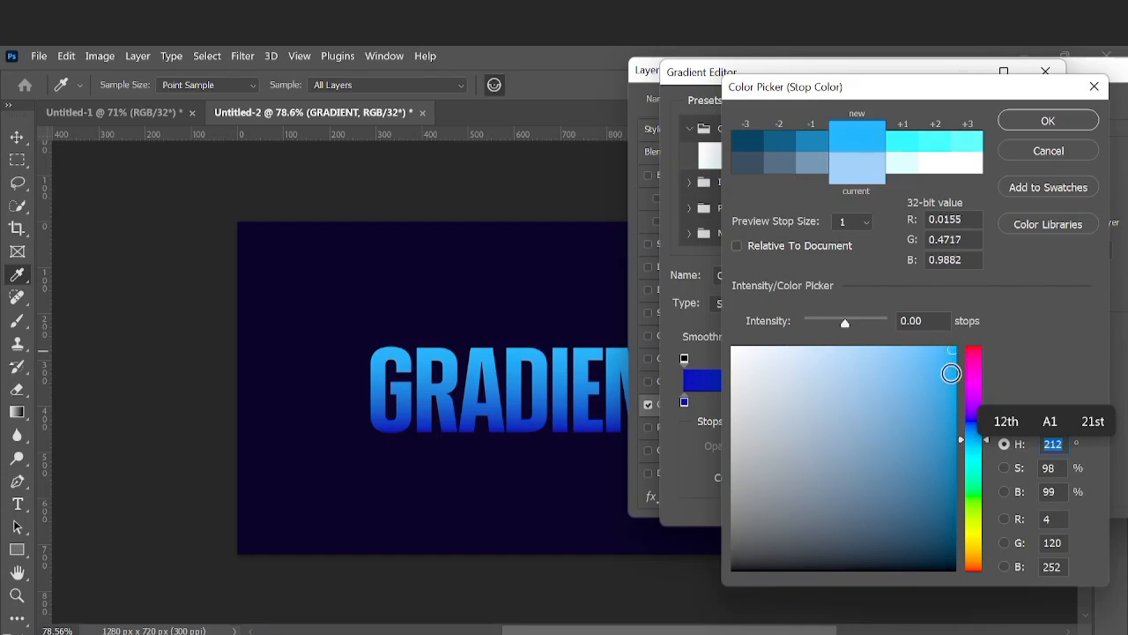
click(1014, 128)
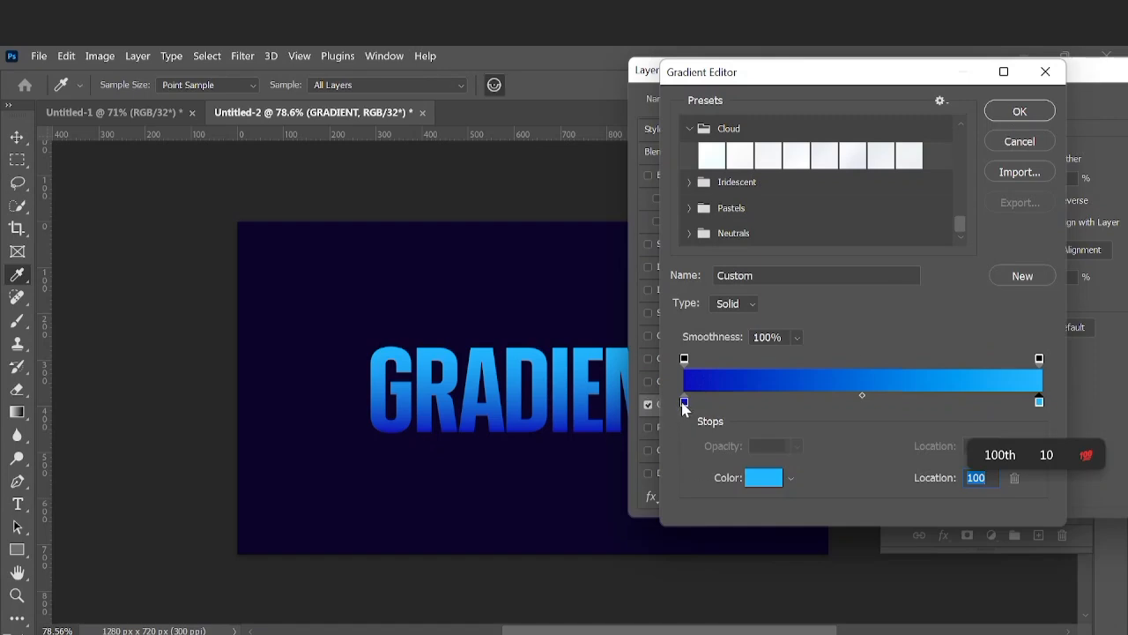
Shift the dark blue stop to location 4, then apply the gradient and layer style and deselect the text layer
drag(684, 404, 739, 405)
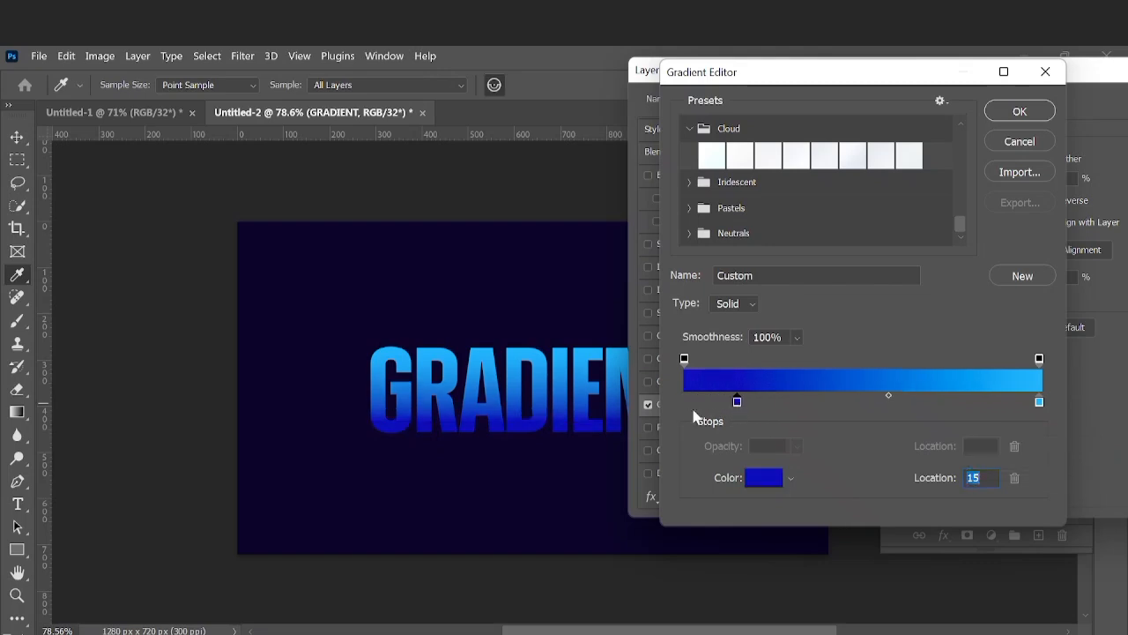
drag(737, 403, 811, 403)
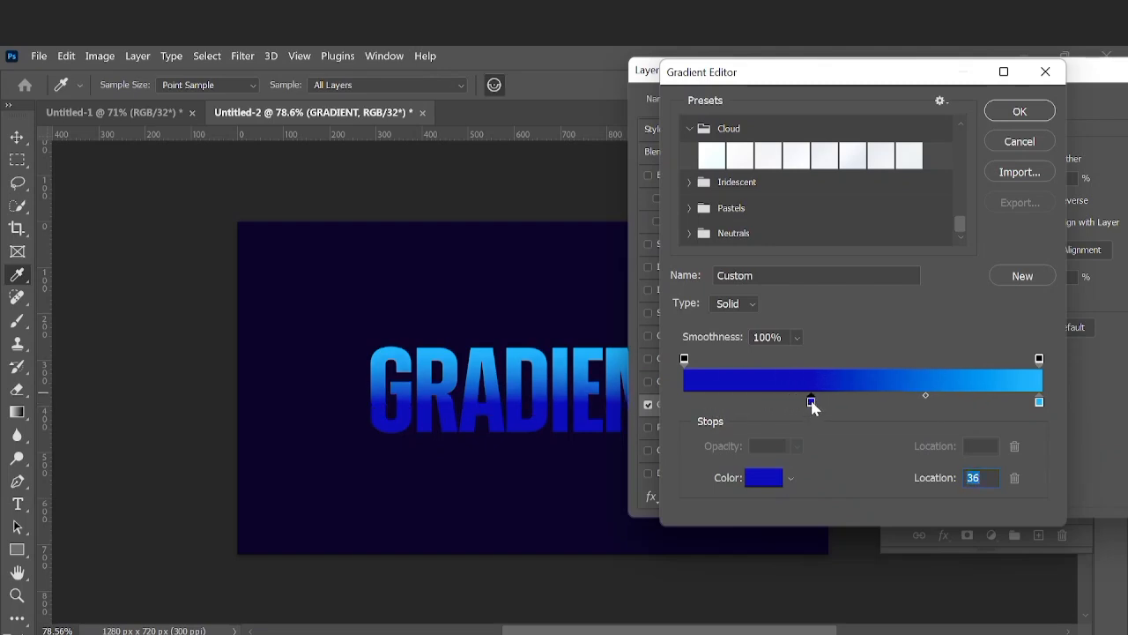
drag(811, 402, 696, 406)
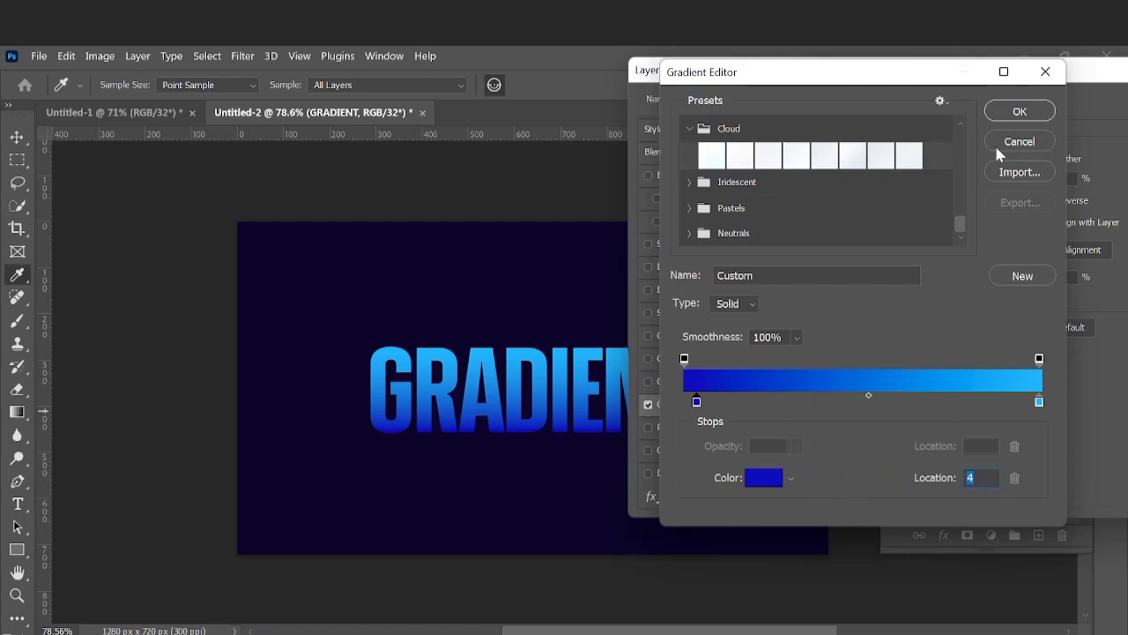
click(1020, 111)
drag(940, 78, 813, 111)
click(1075, 125)
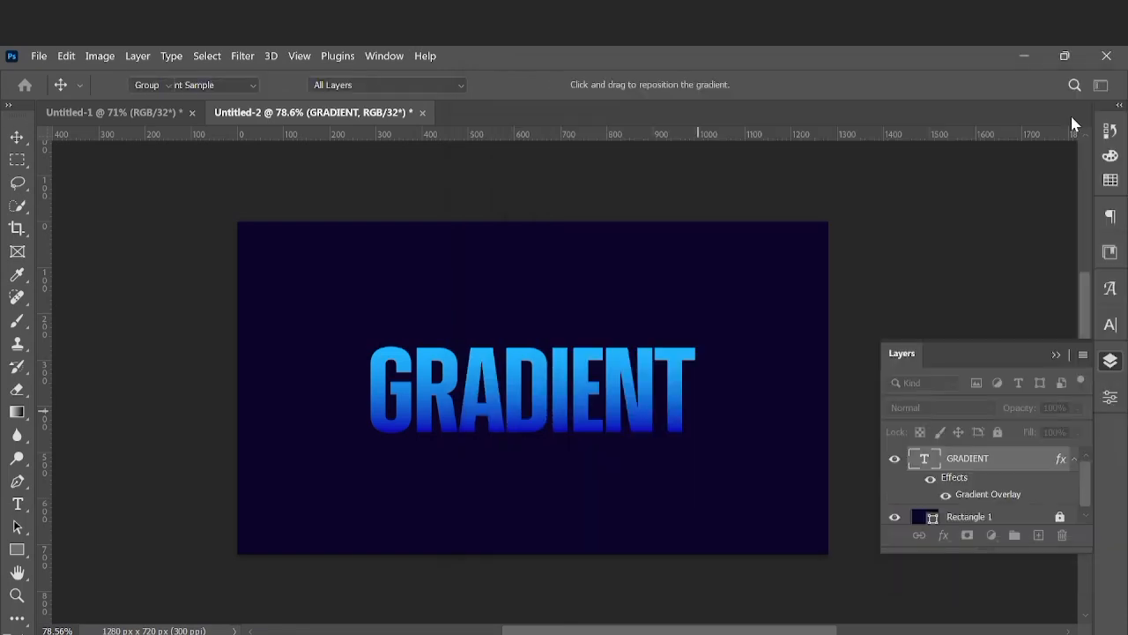
click(741, 403)
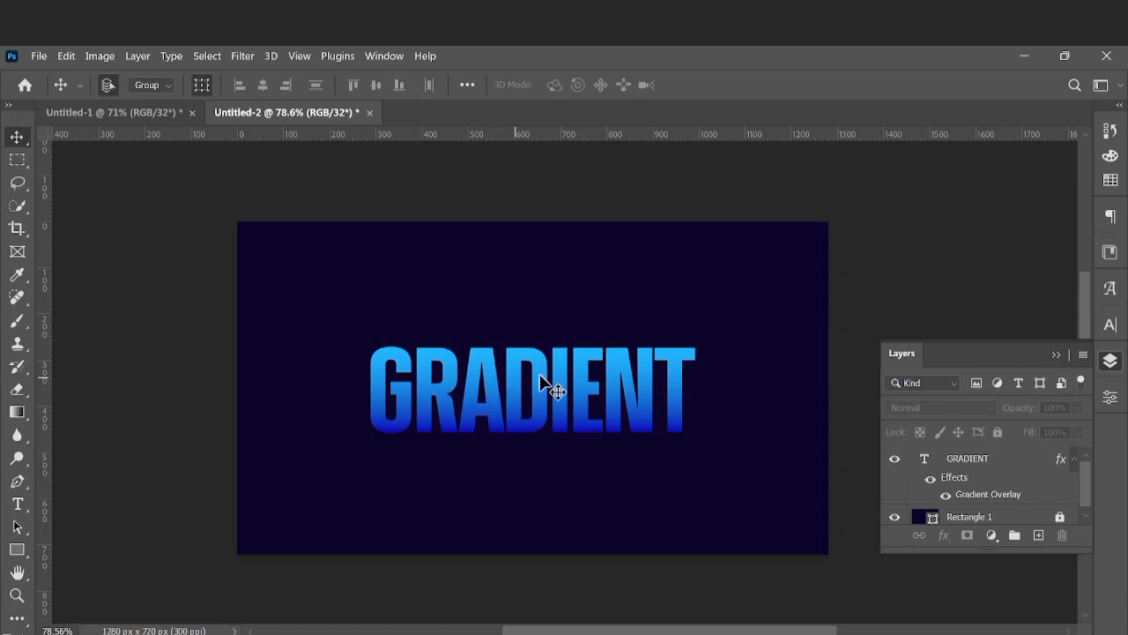
Compare the GRADIENT text with its layer effects hidden and shown, leaving the effects on and the layer deselected
scroll(582, 370, up, 5)
scroll(560, 377, down, 5)
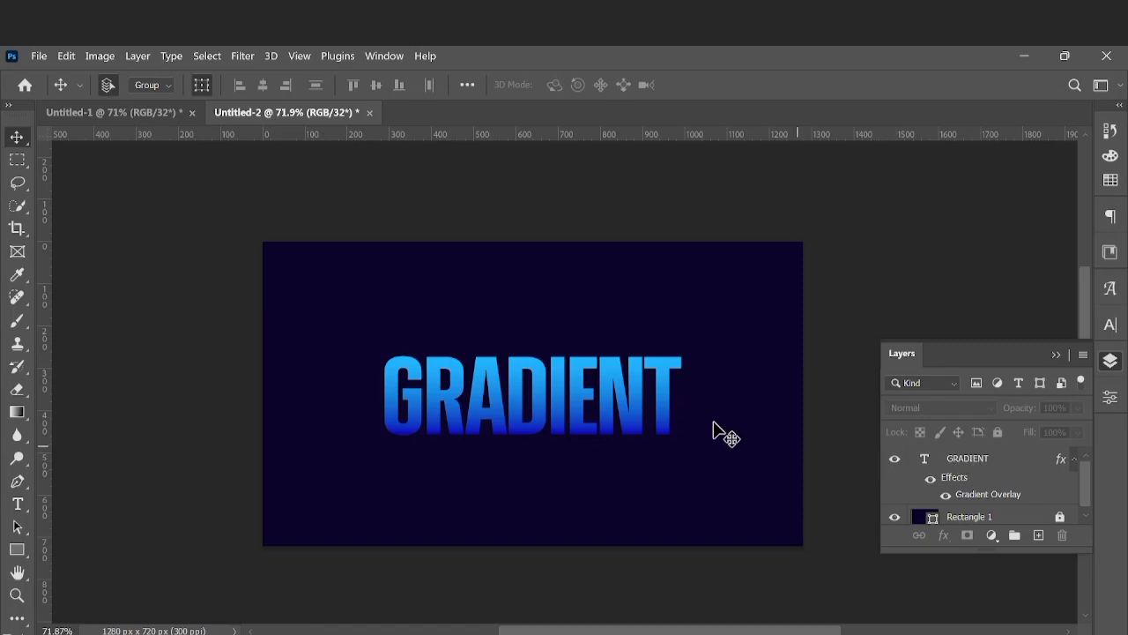
click(969, 462)
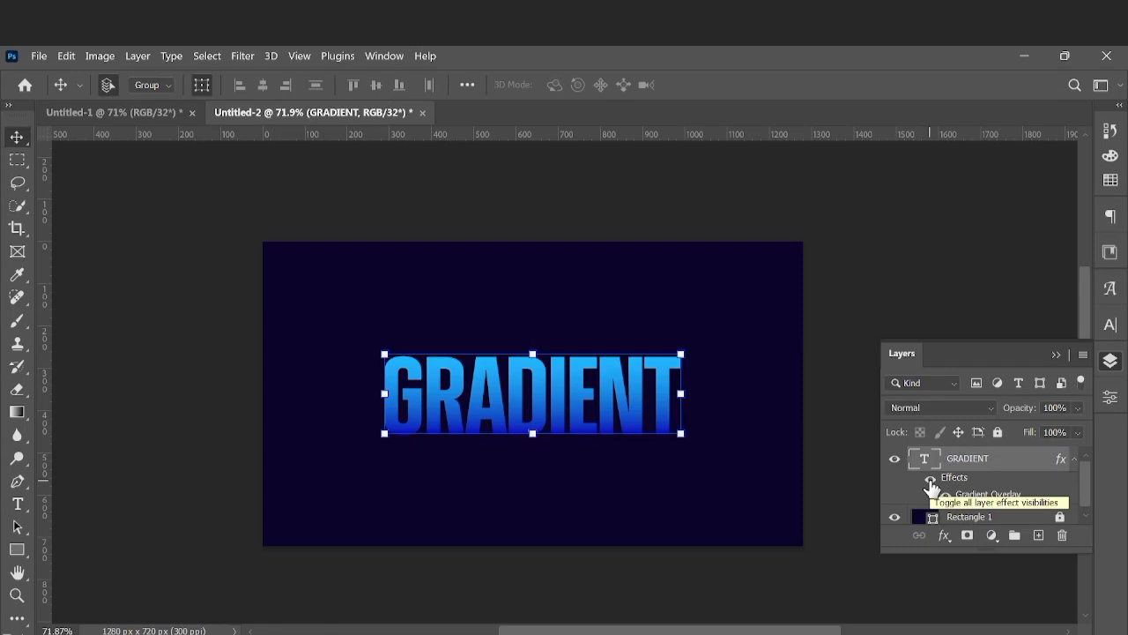
click(931, 483)
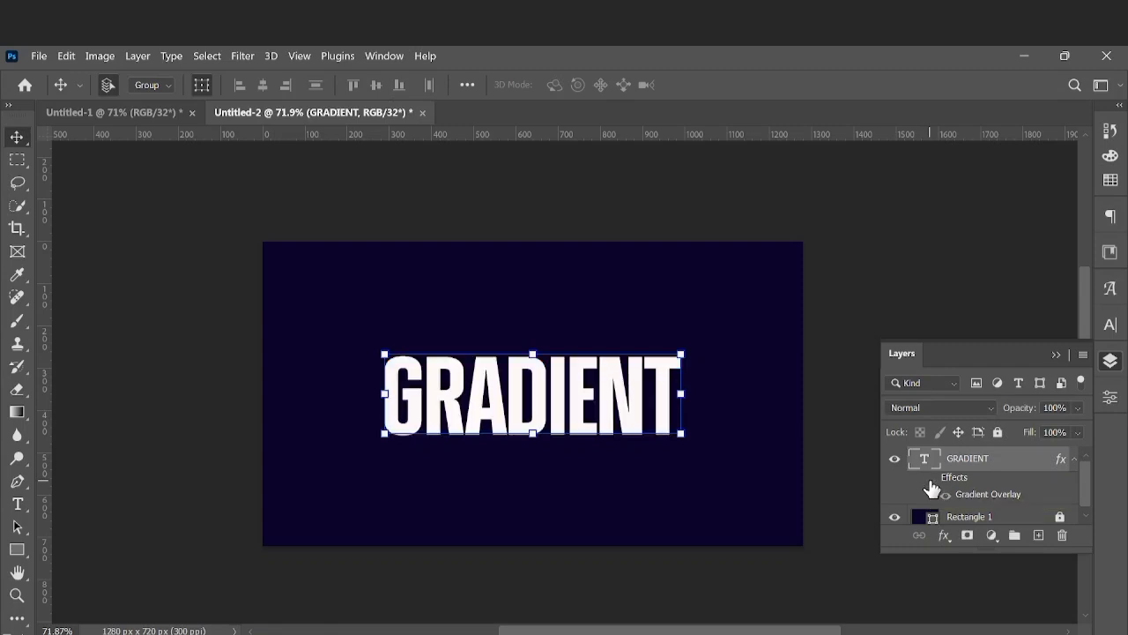
click(932, 483)
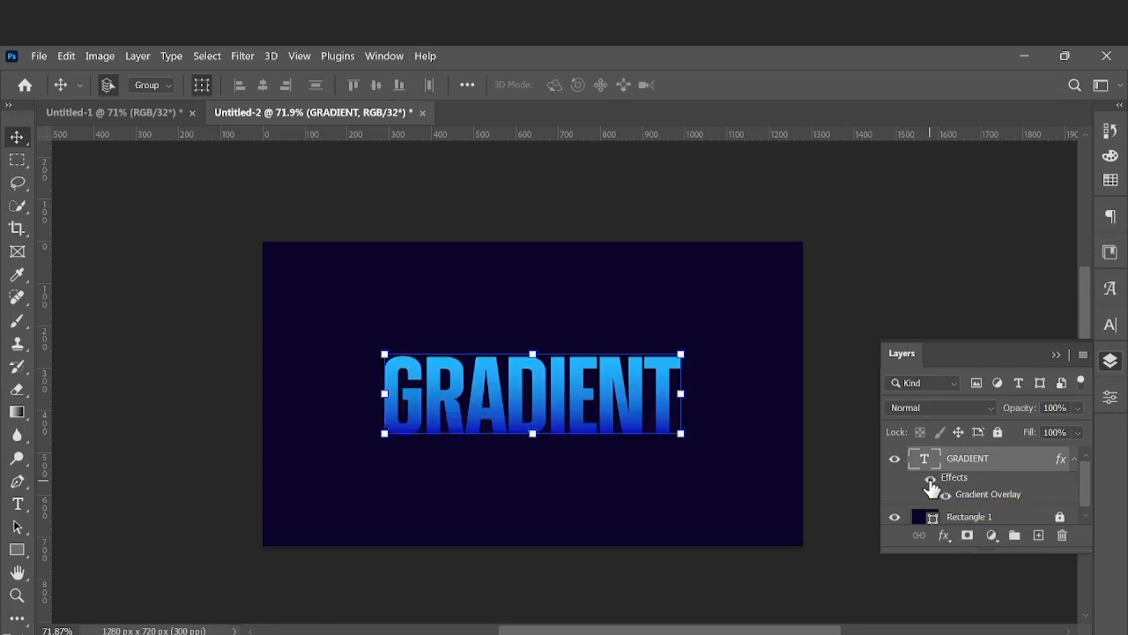
click(739, 293)
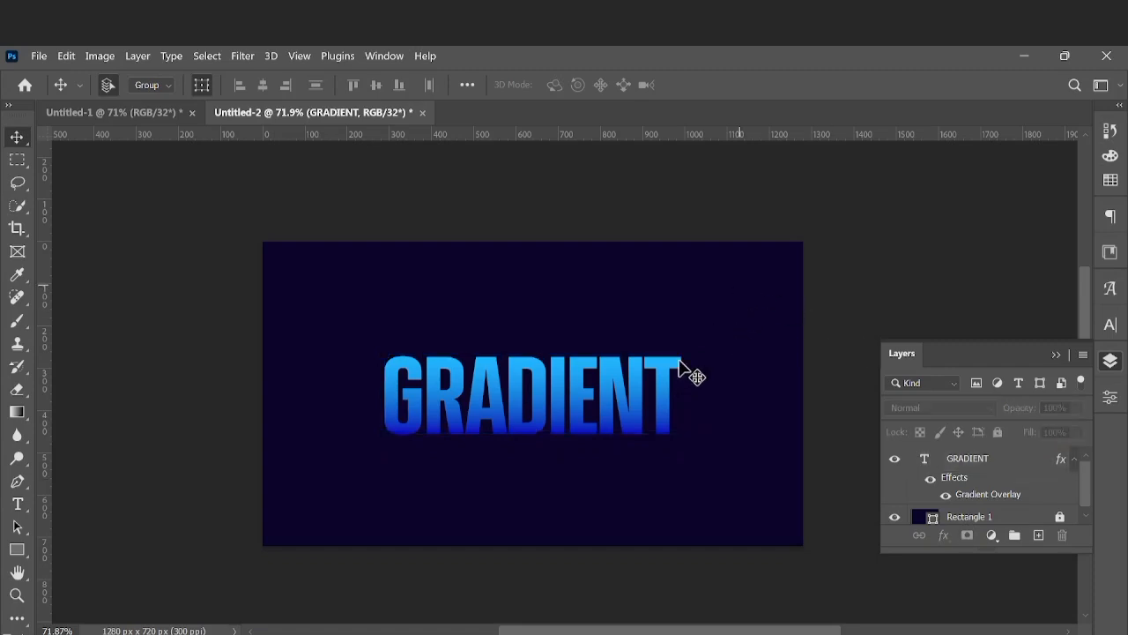
scroll(536, 353, up, 5)
scroll(529, 354, down, 2)
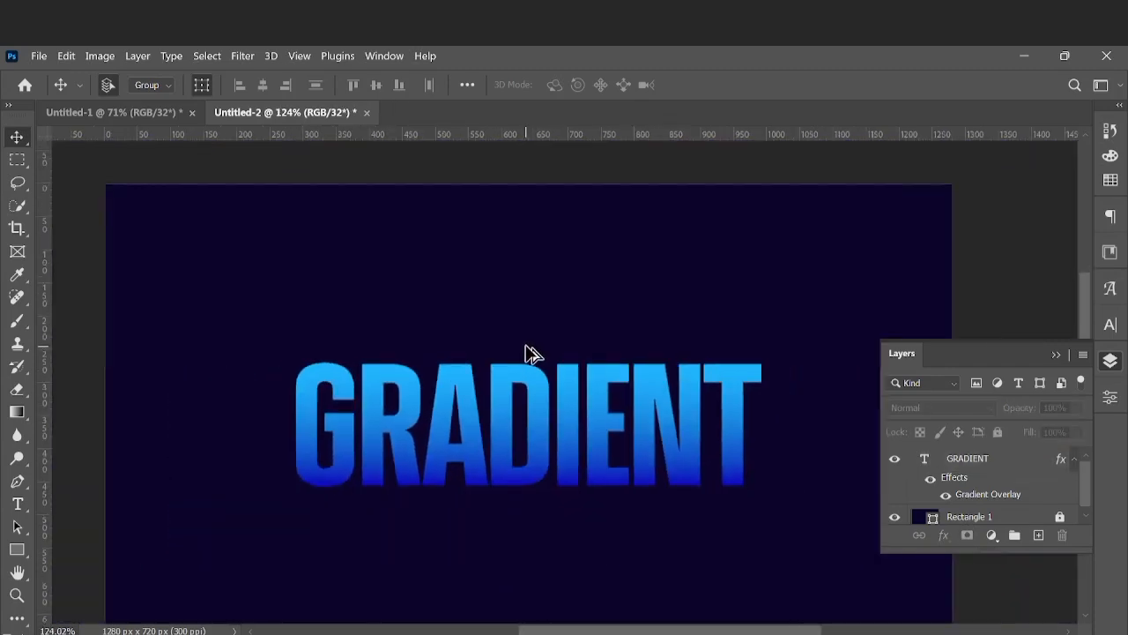
scroll(529, 355, down, 3)
scroll(650, 398, down, 1)
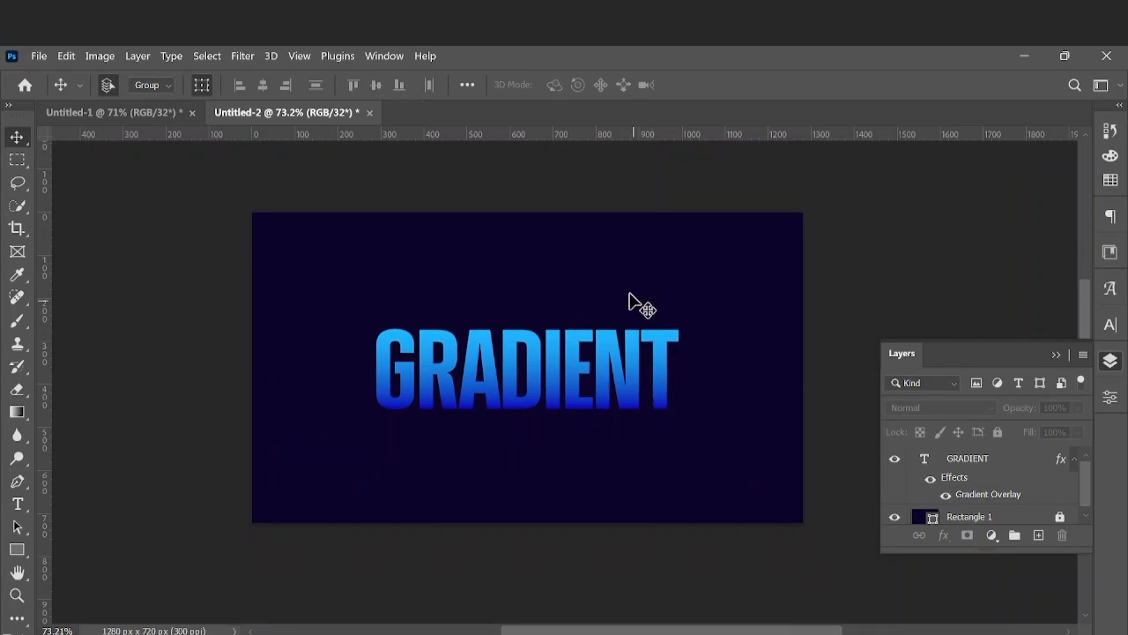
scroll(606, 317, down, 1)
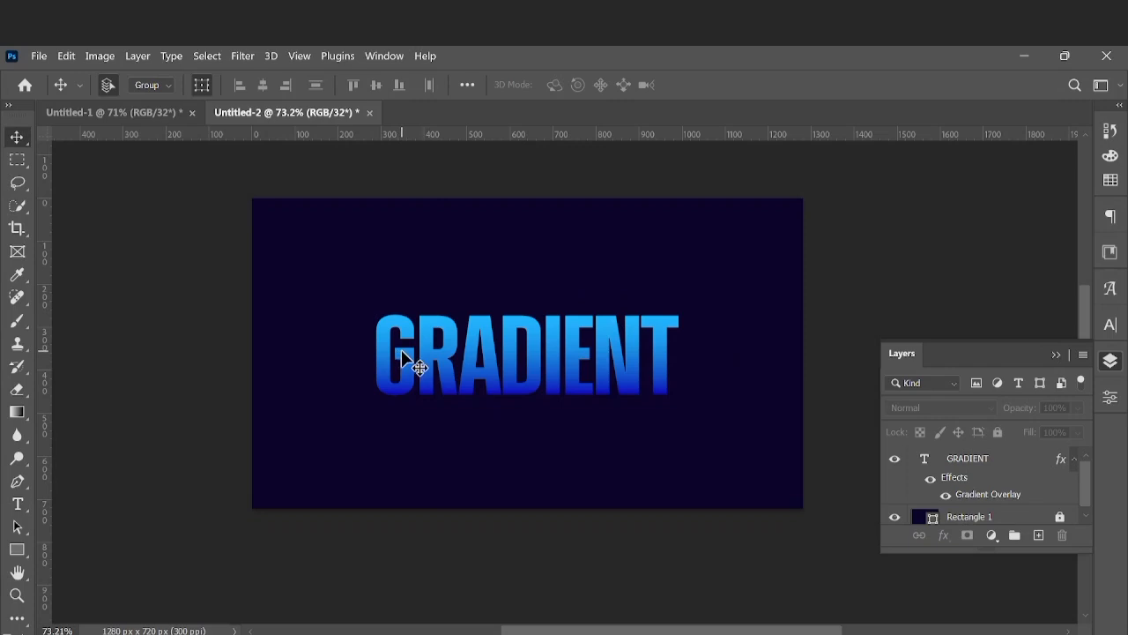
scroll(476, 297, up, 4)
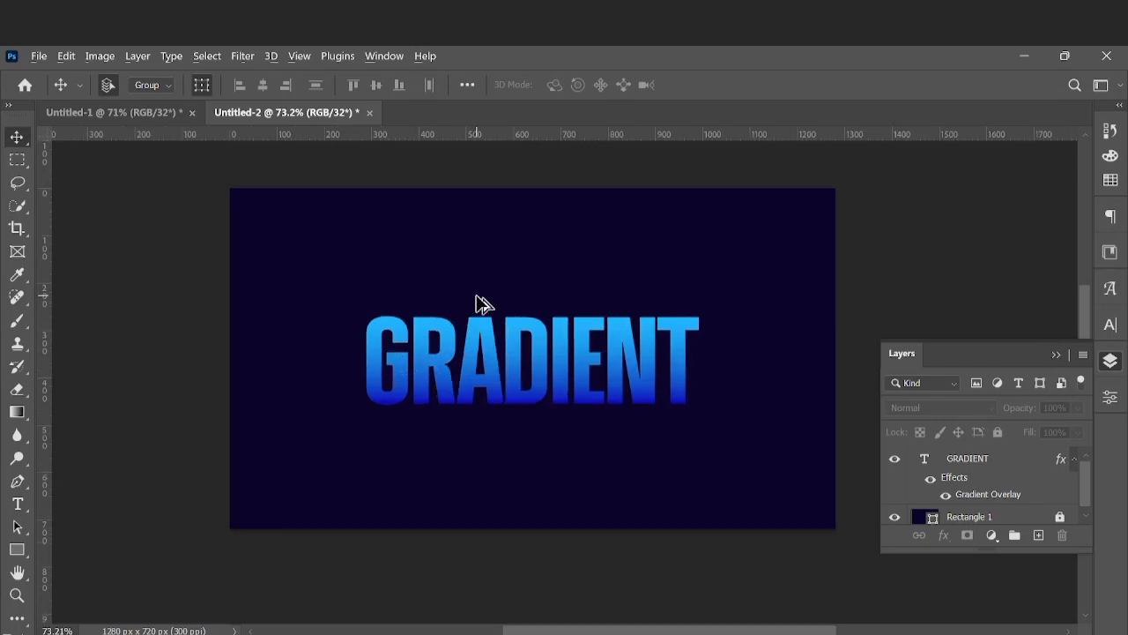
scroll(470, 300, down, 1)
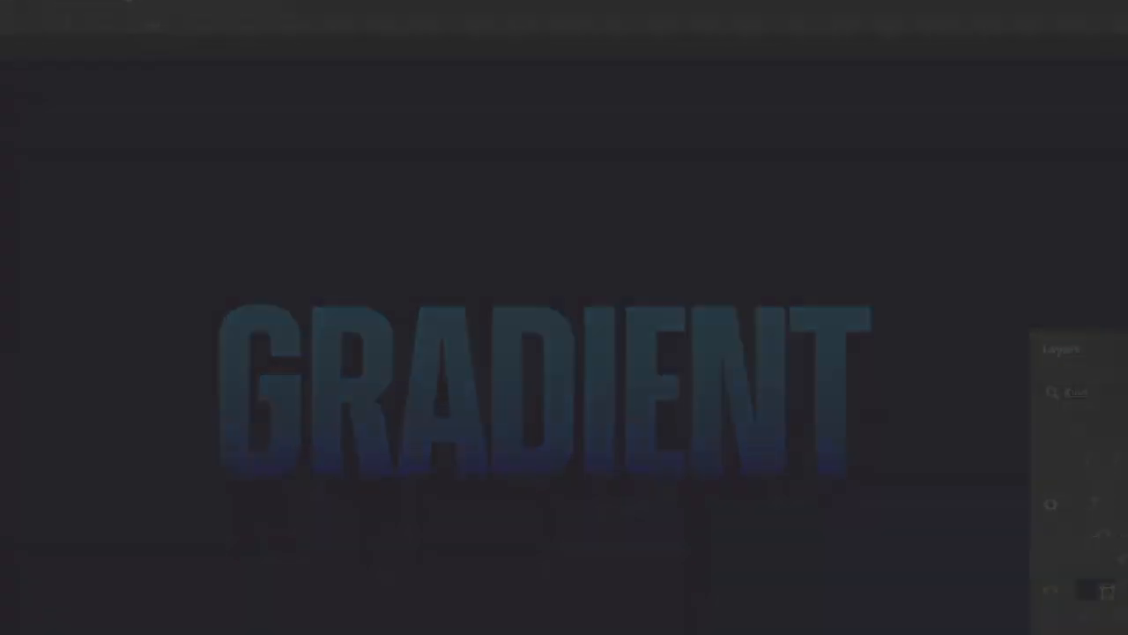